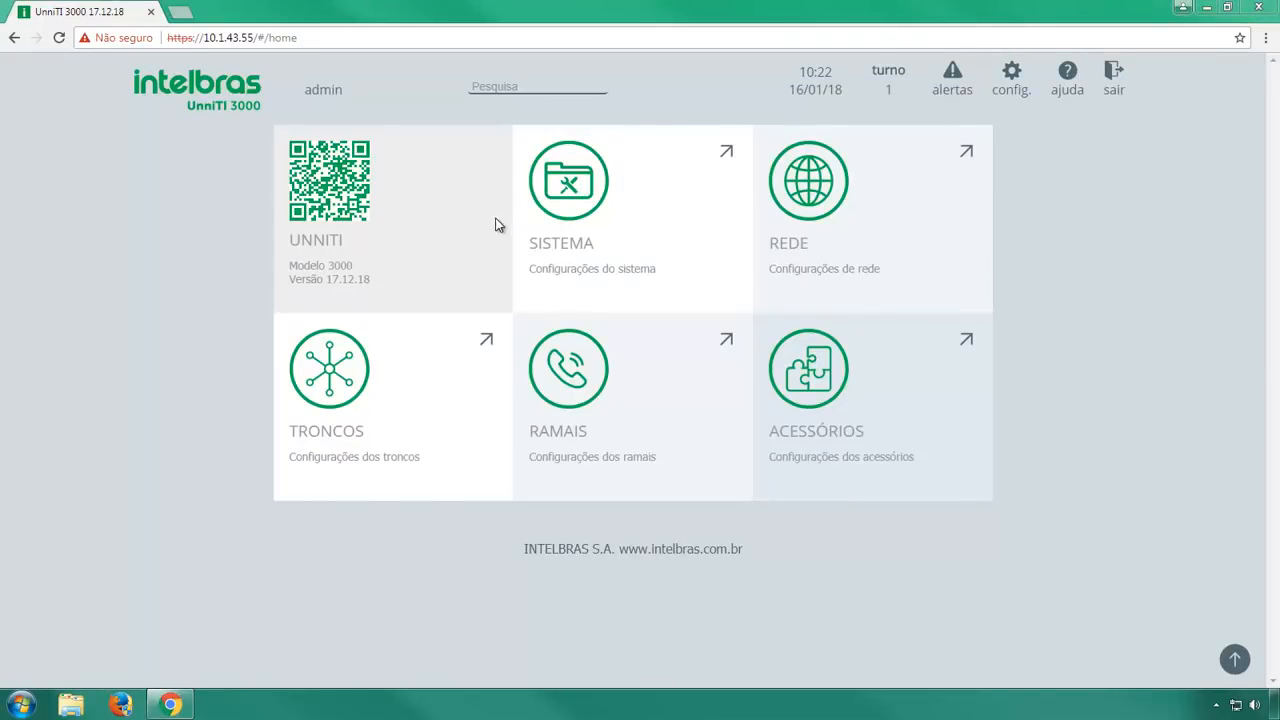
# Go to Troncos > IP and open the Matriz Filial entry's configuration page.
pyautogui.moveTo(470, 371)
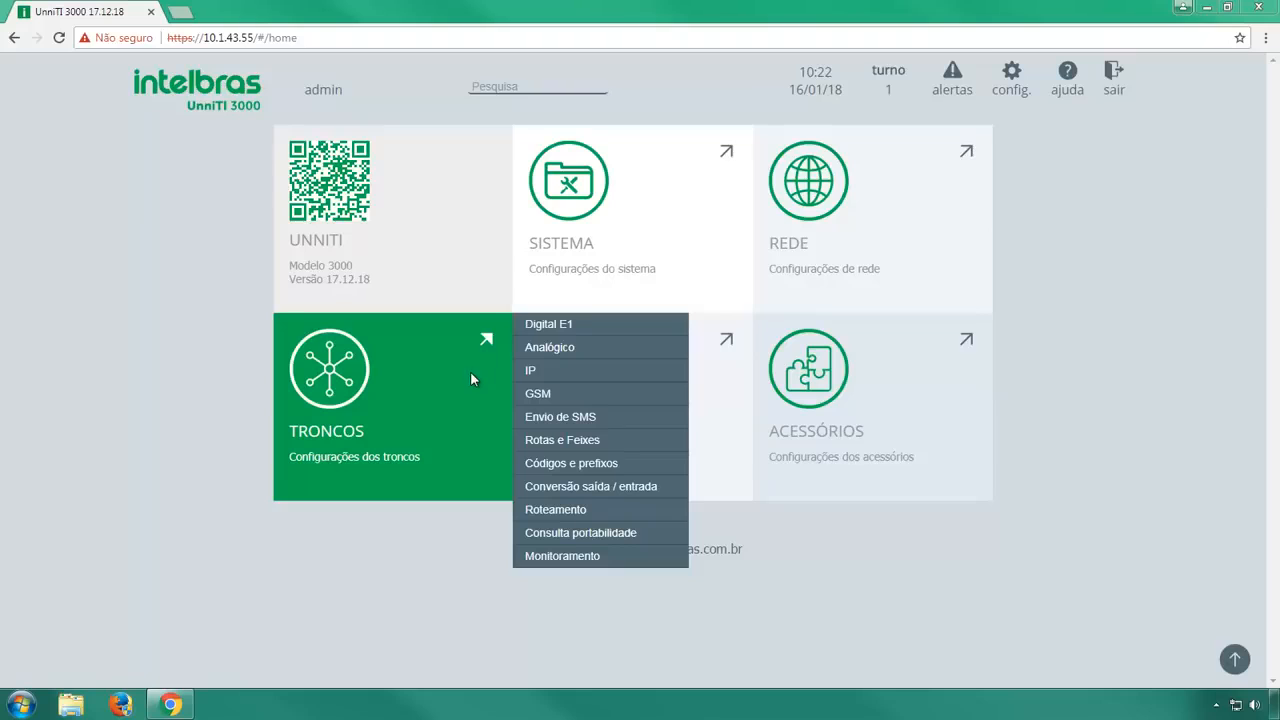
pyautogui.click(652, 370)
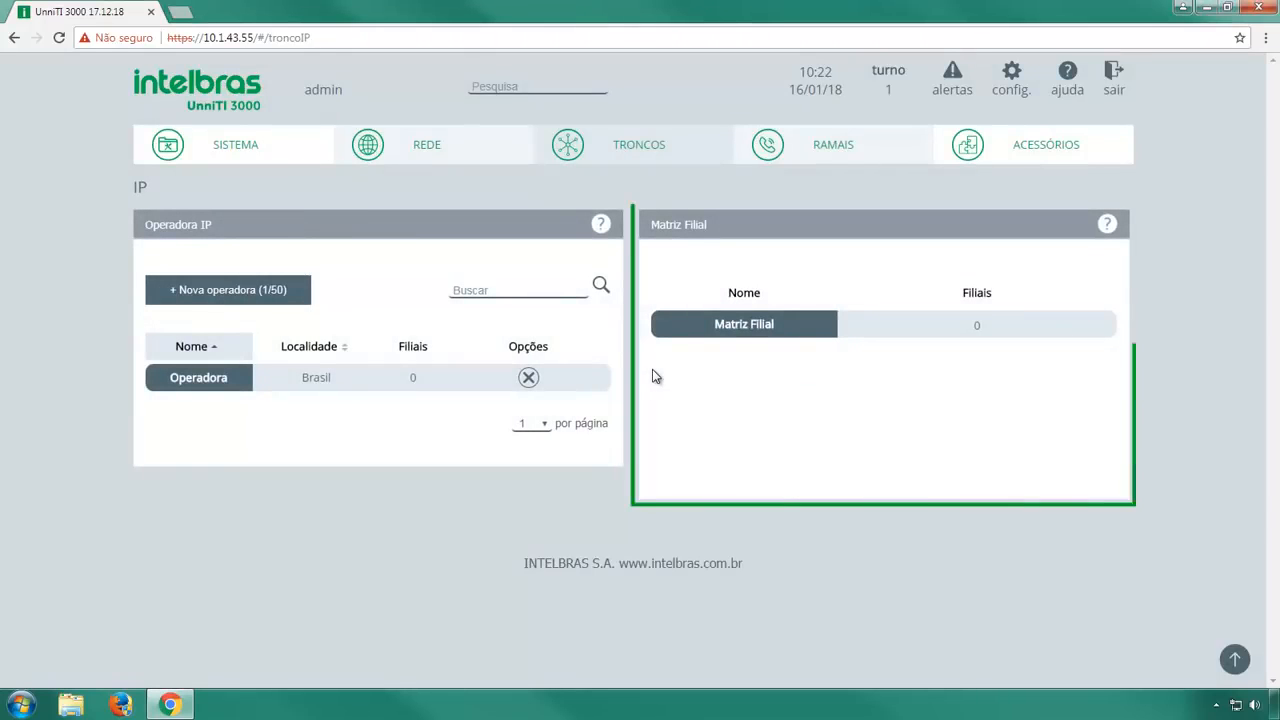
pyautogui.click(803, 334)
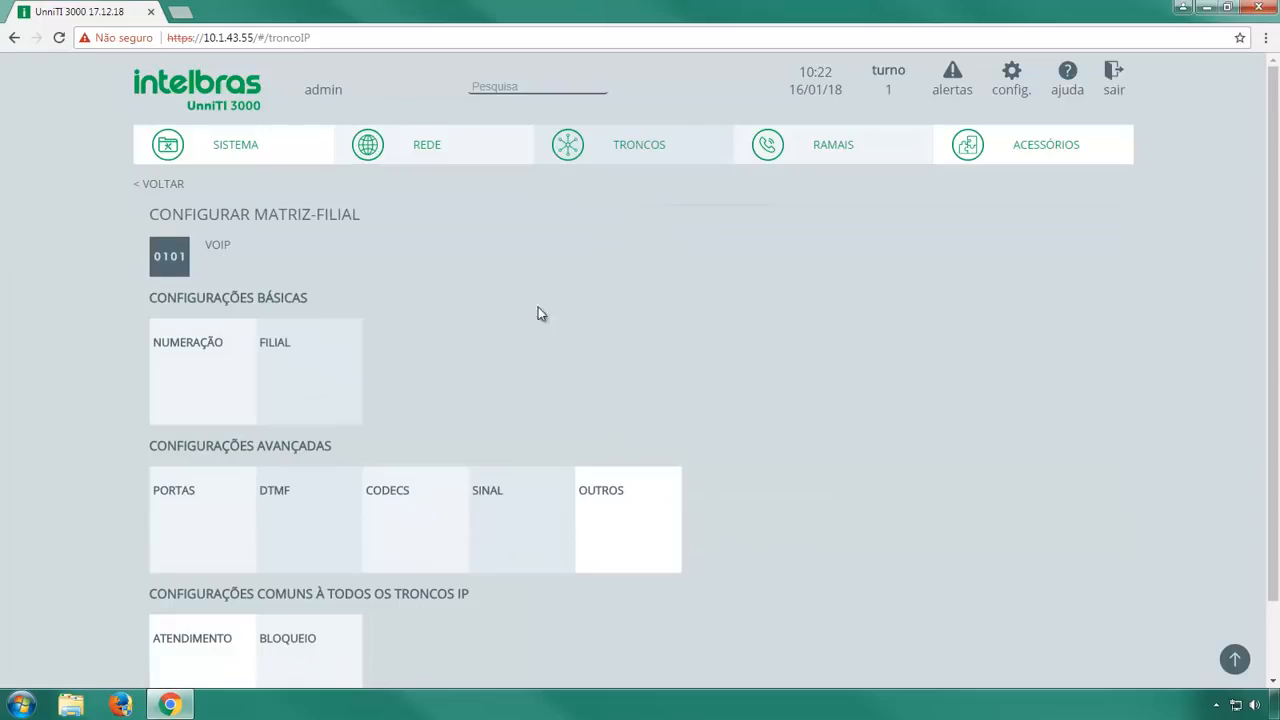
# Add a numbering row for extension 2000 with identification numbers 2000 to 2029.
pyautogui.click(247, 337)
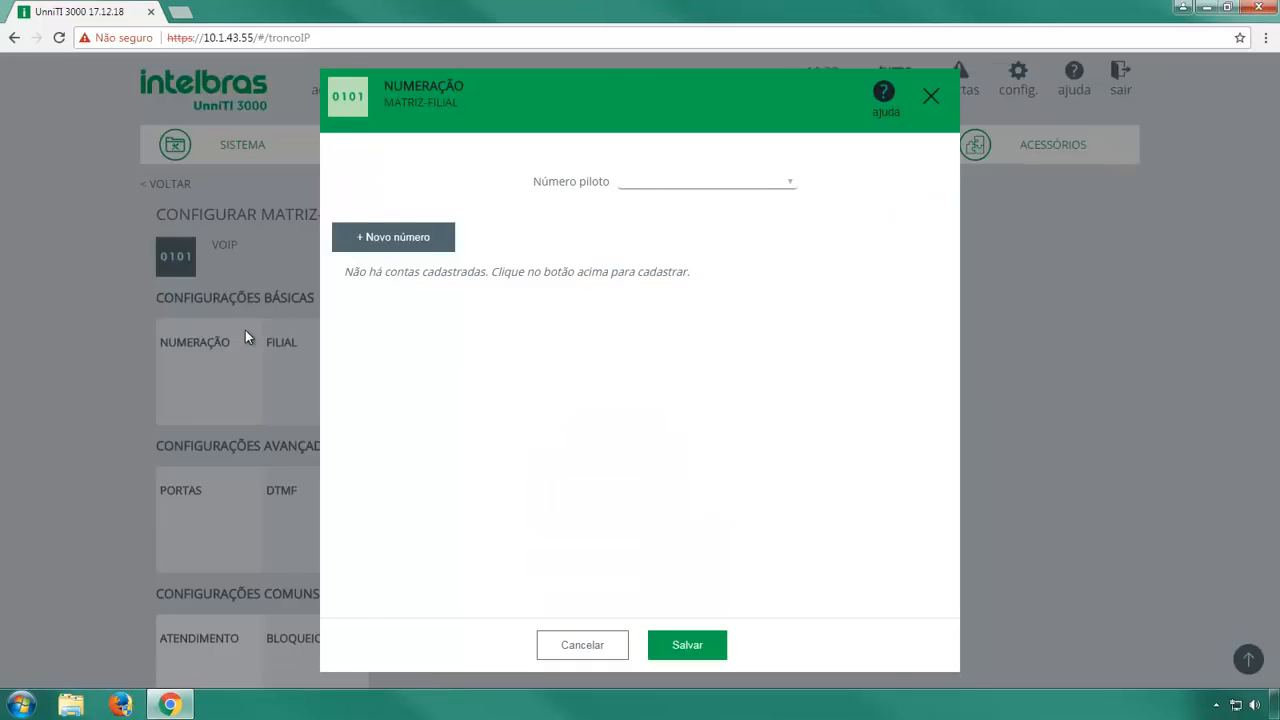
pyautogui.click(429, 243)
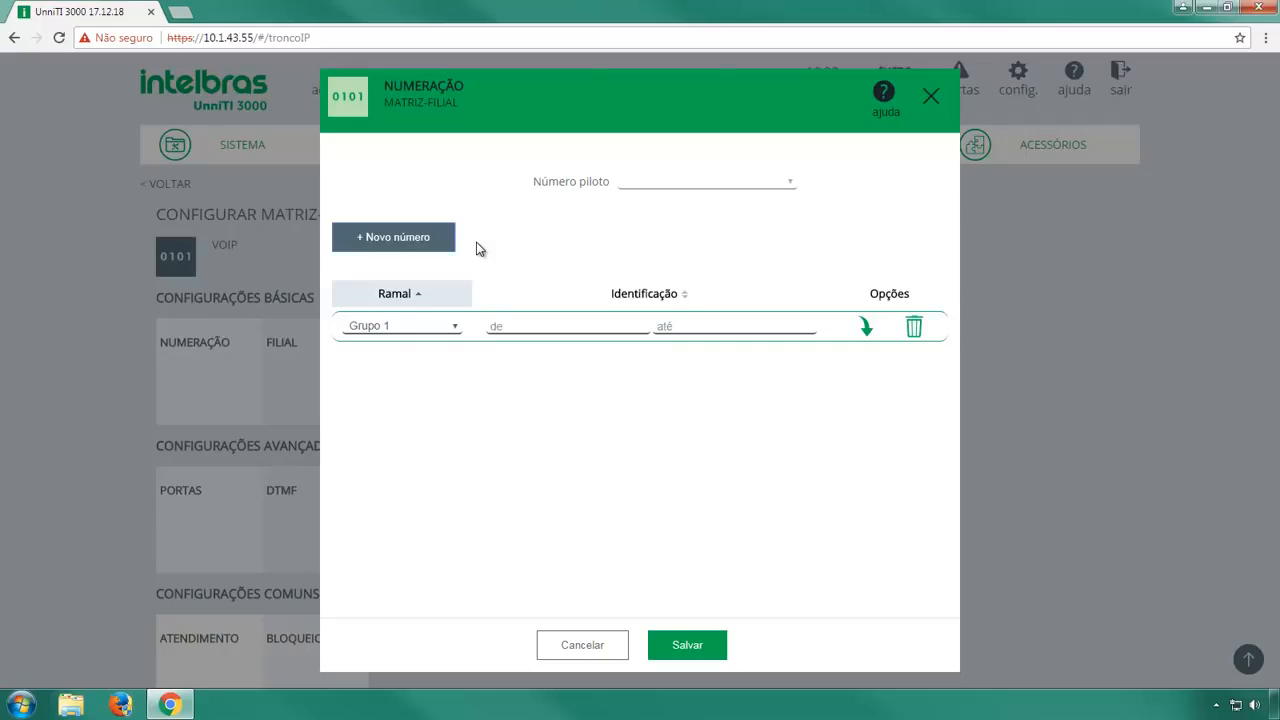
pyautogui.click(456, 330)
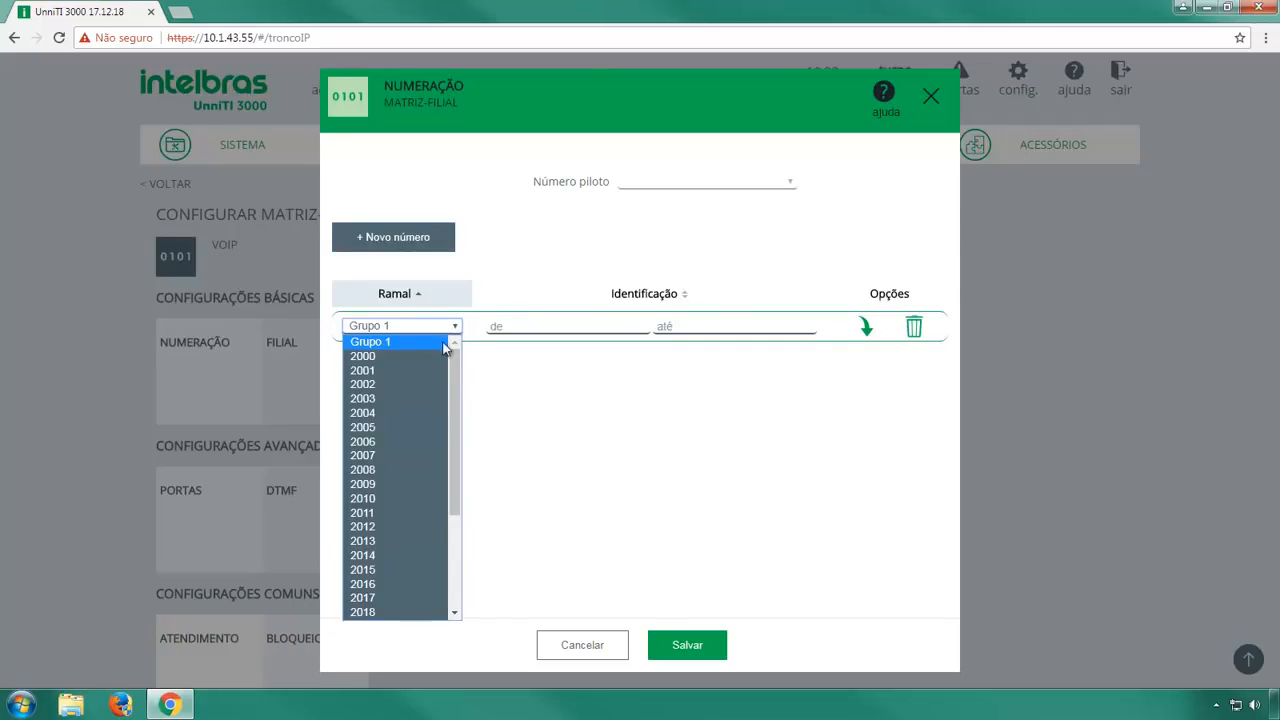
pyautogui.click(428, 360)
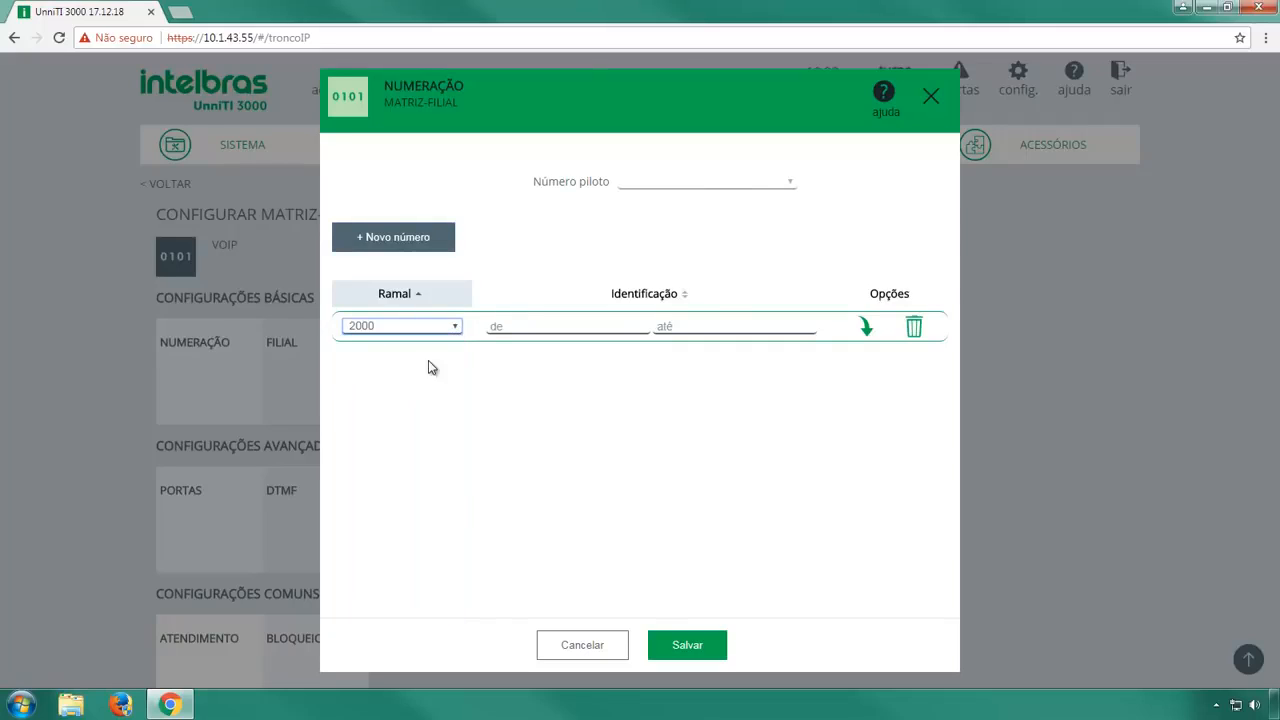
pyautogui.click(505, 330)
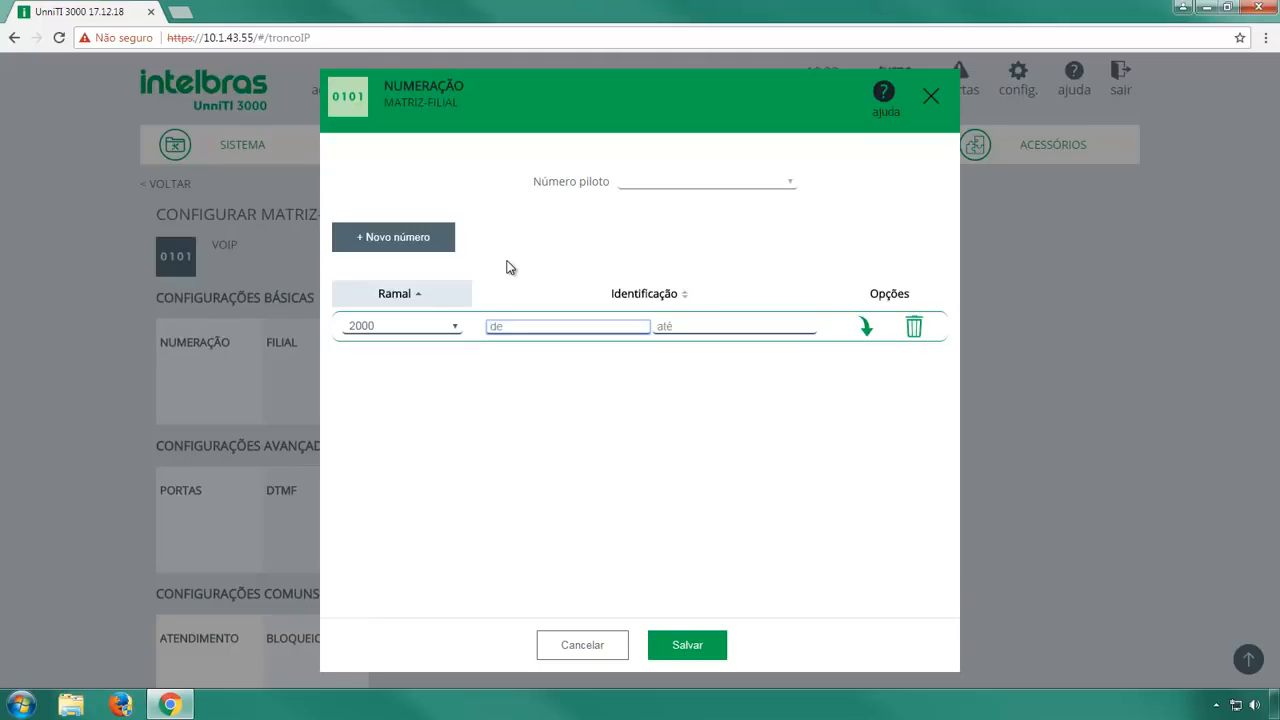
pyautogui.write('2000')
pyautogui.press('Tab')
pyautogui.write('2029')
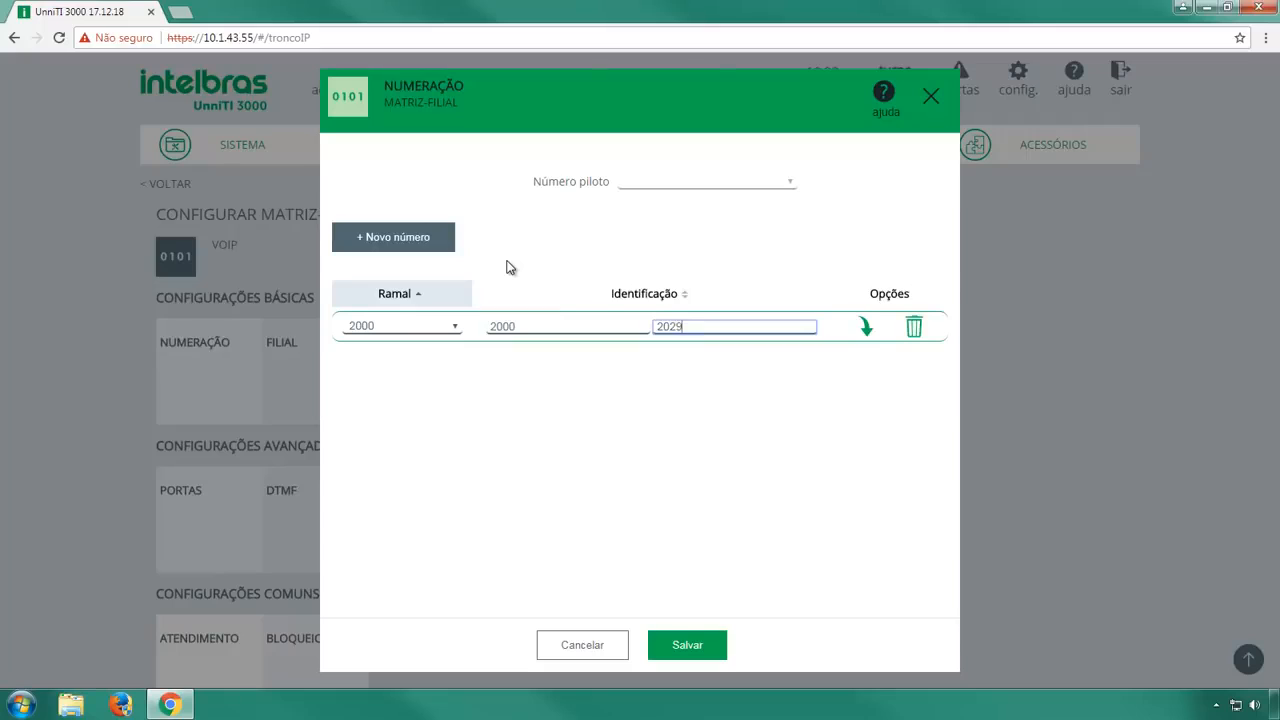
pyautogui.click(862, 330)
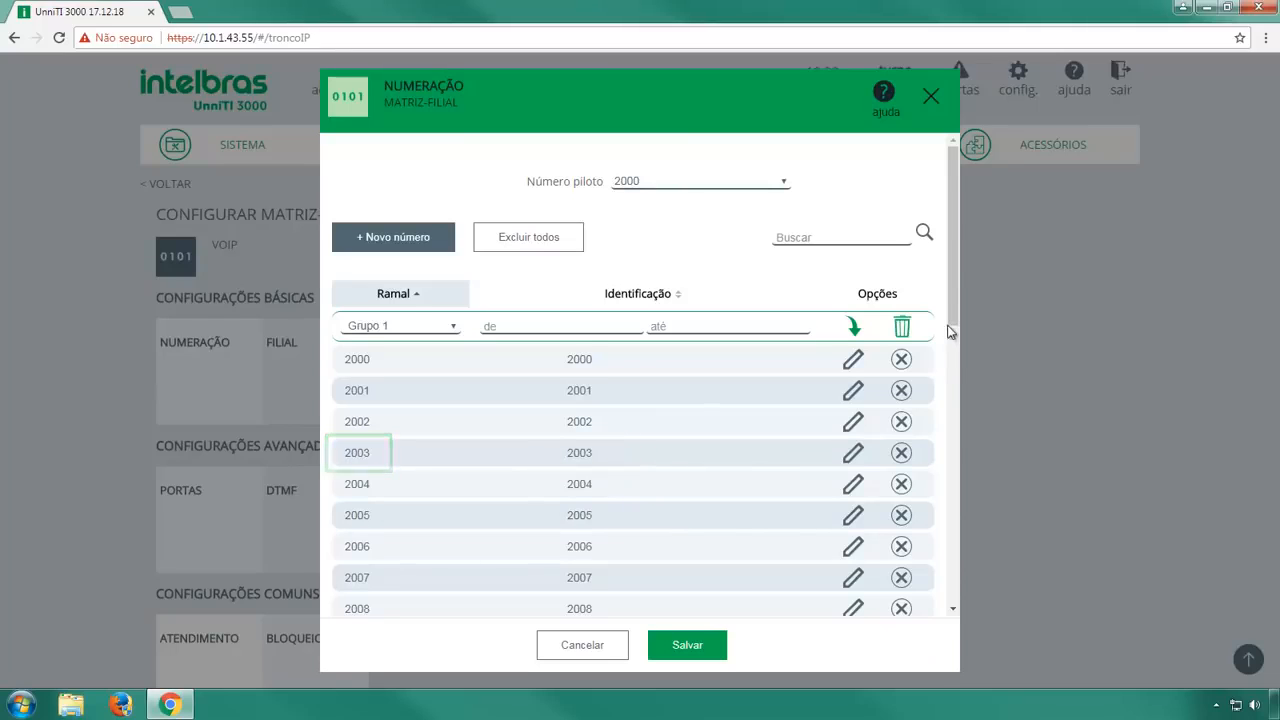
# Save the Matriz-Filial numbering and confirm despite the VoIP call-drop warning.
pyautogui.scroll(-2, 953, 420)
pyautogui.scroll(-5, 955, 445)
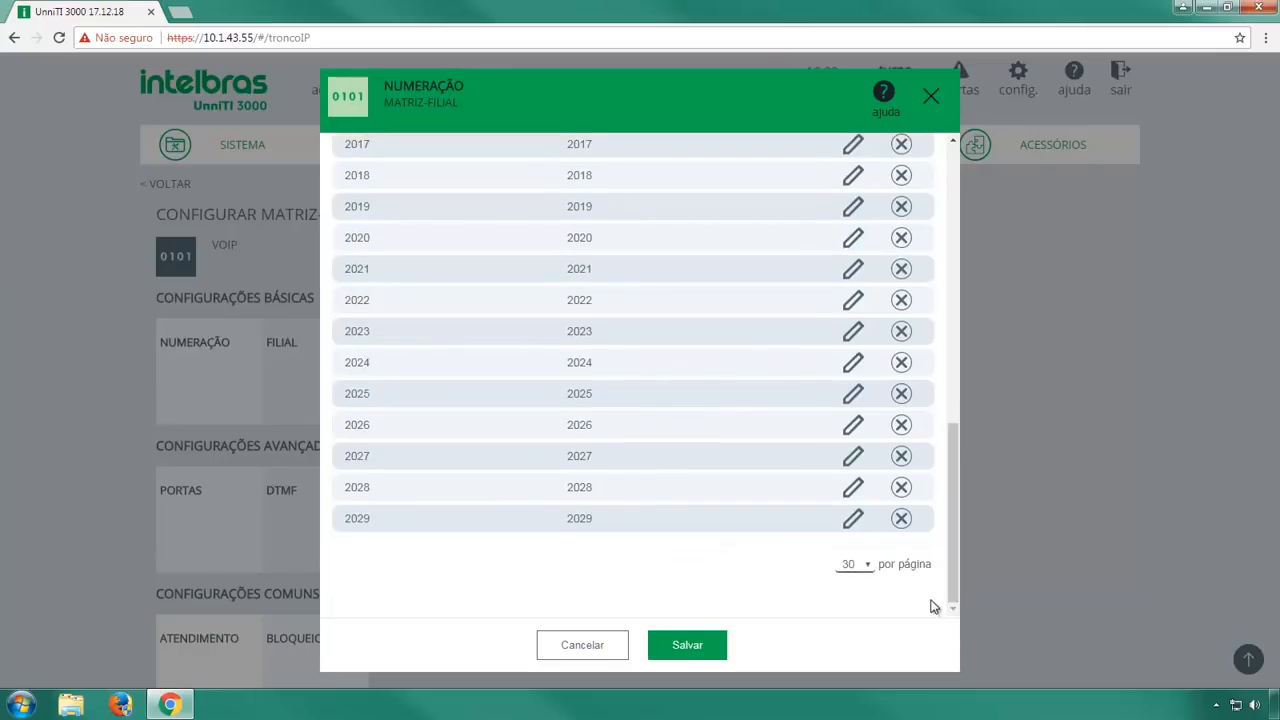
pyautogui.click(688, 644)
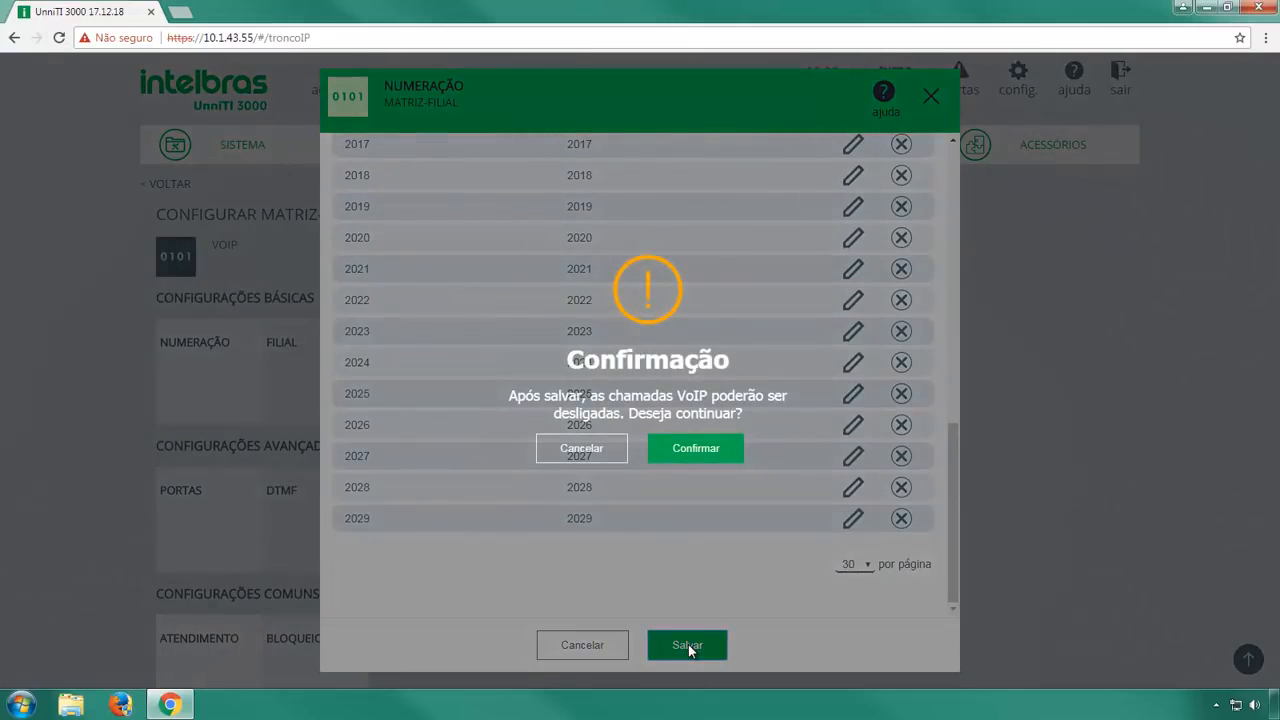
pyautogui.click(718, 455)
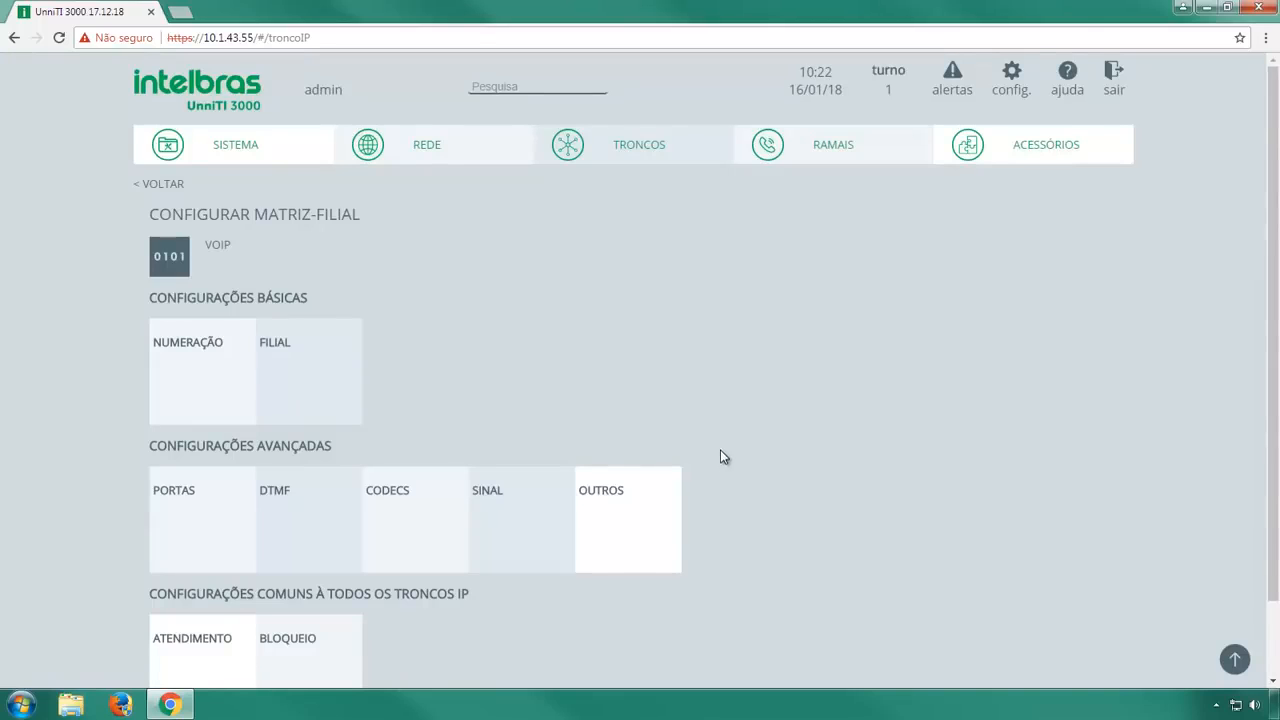
# Start a new branch with location 'Filial' and IP address 10.1.43.28.
pyautogui.click(333, 406)
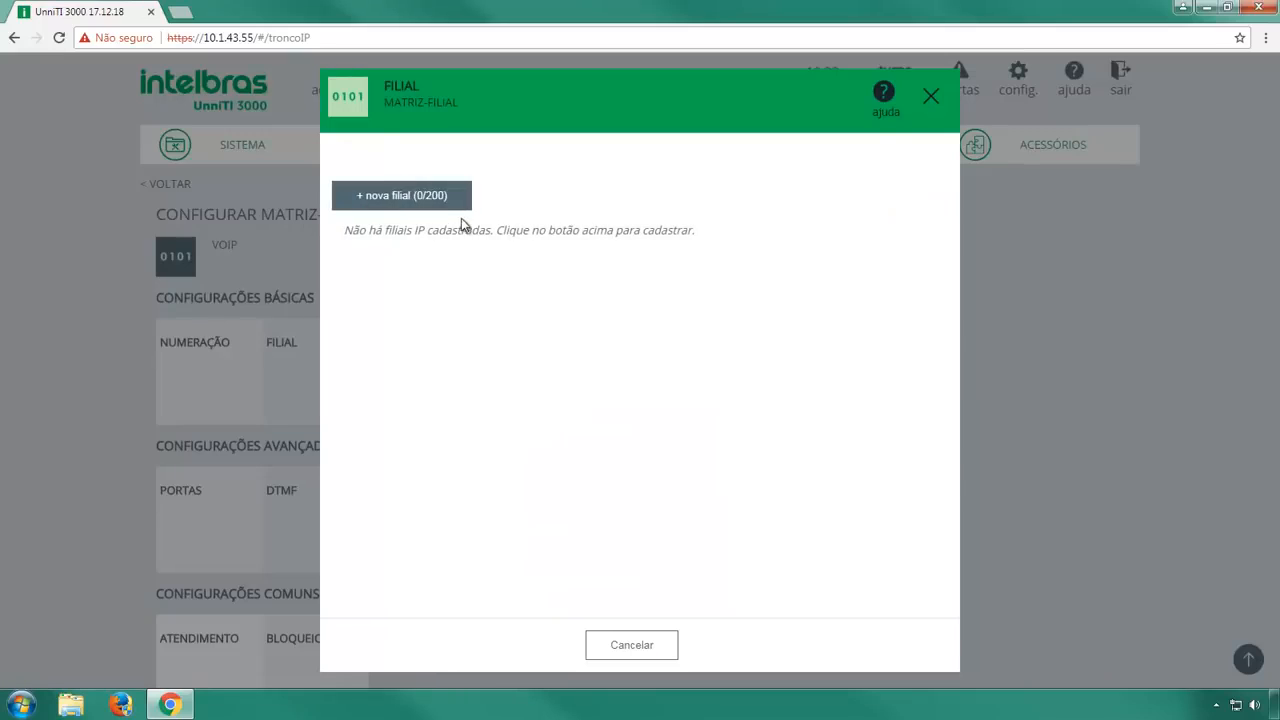
pyautogui.click(470, 205)
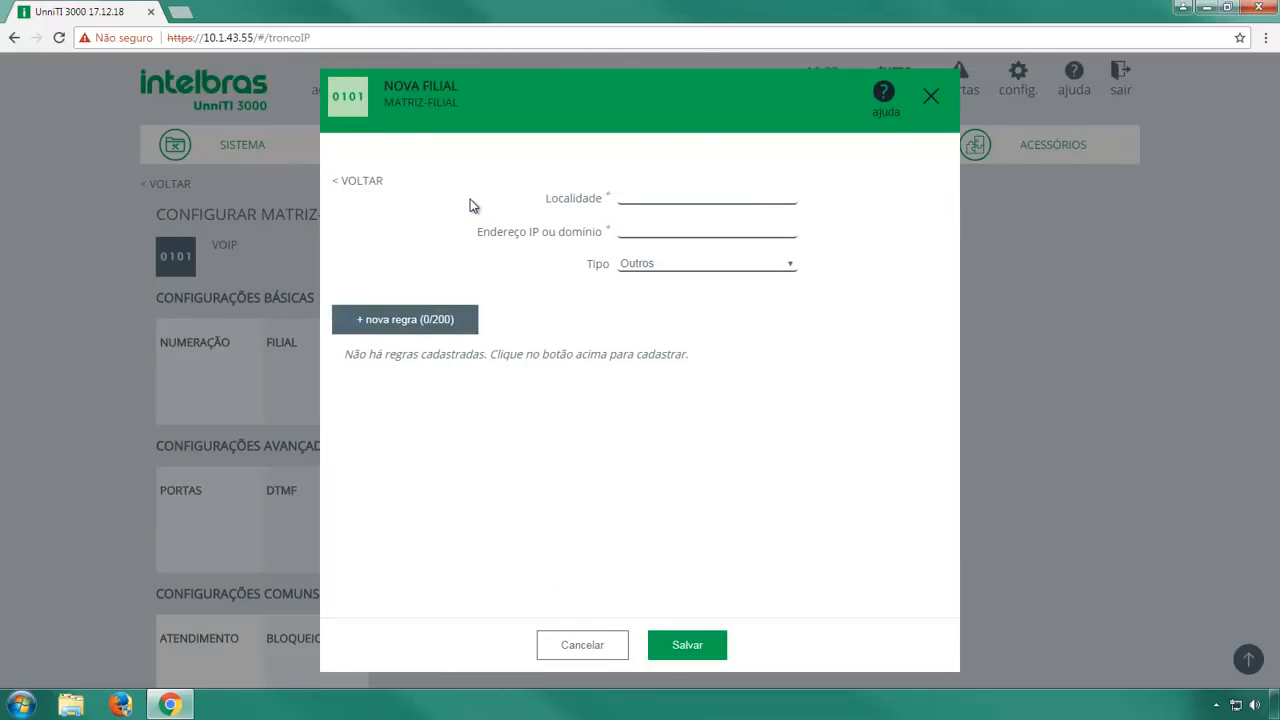
pyautogui.click(633, 198)
pyautogui.write('Filial')
pyautogui.click(640, 226)
pyautogui.write('10.1.43.28')
# Set the branch type to CIP 850 and add an empty numbering rule row.
pyautogui.click(790, 265)
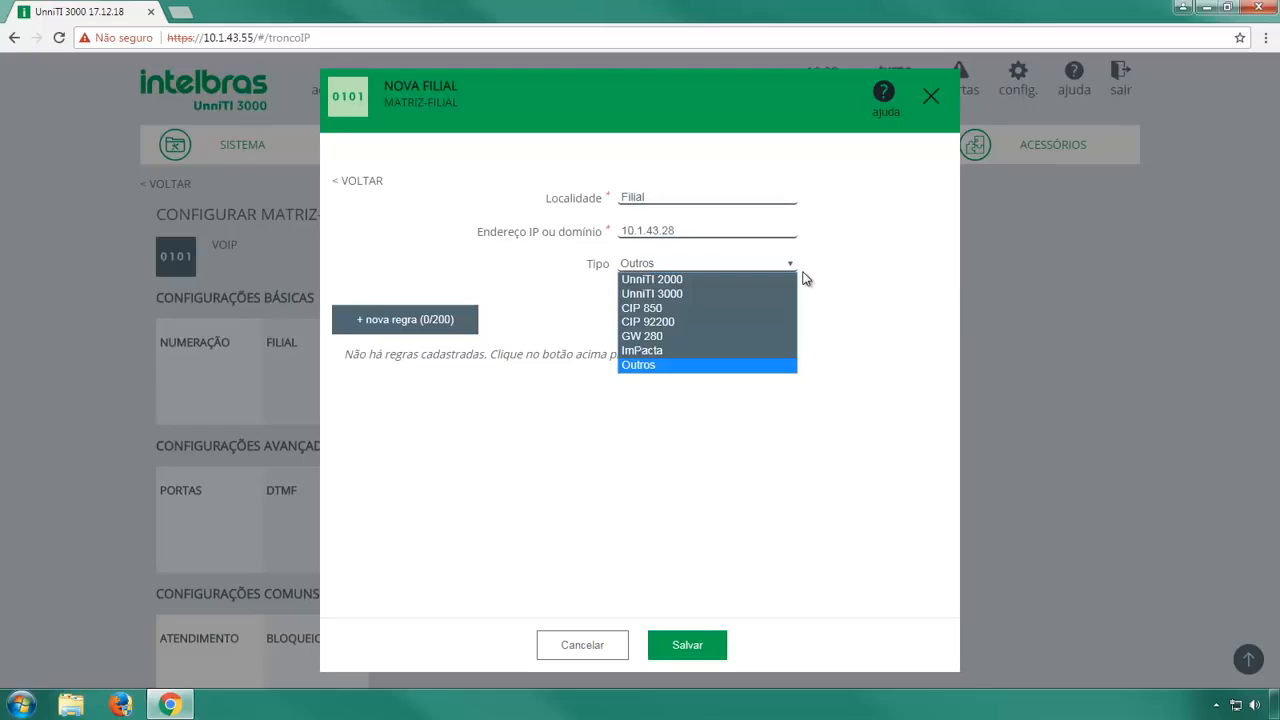
pyautogui.click(685, 310)
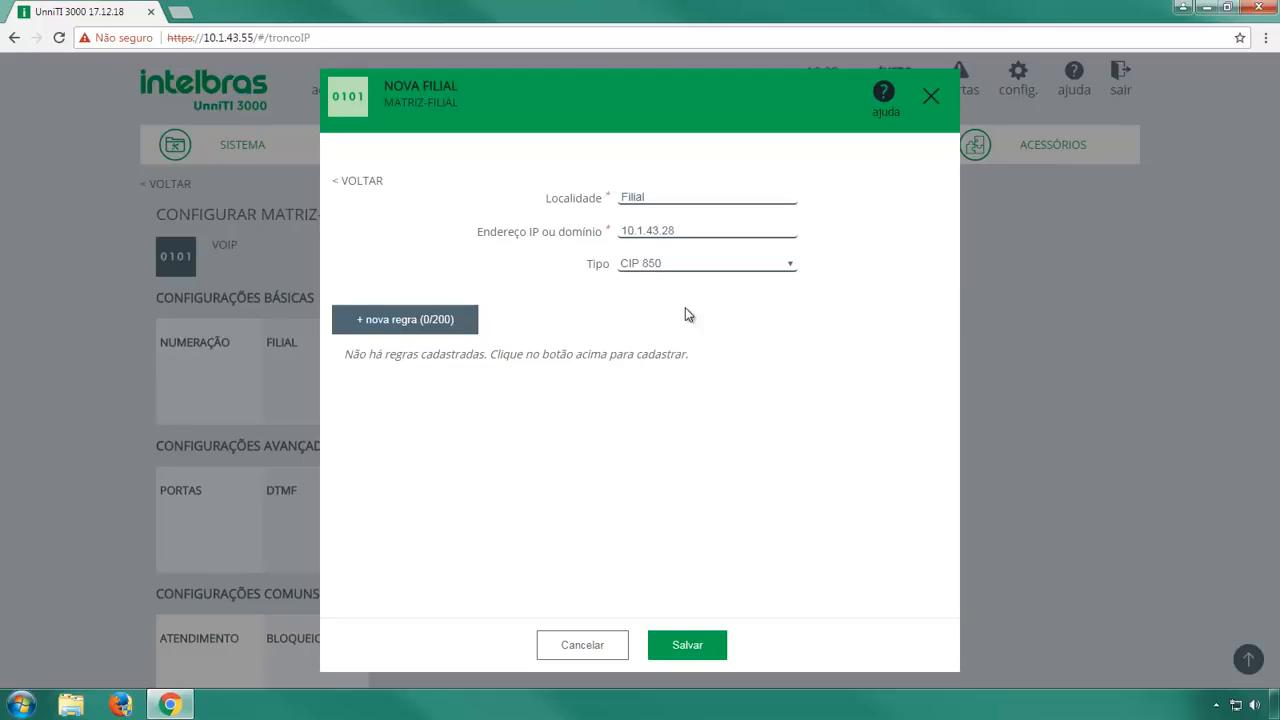
pyautogui.click(466, 318)
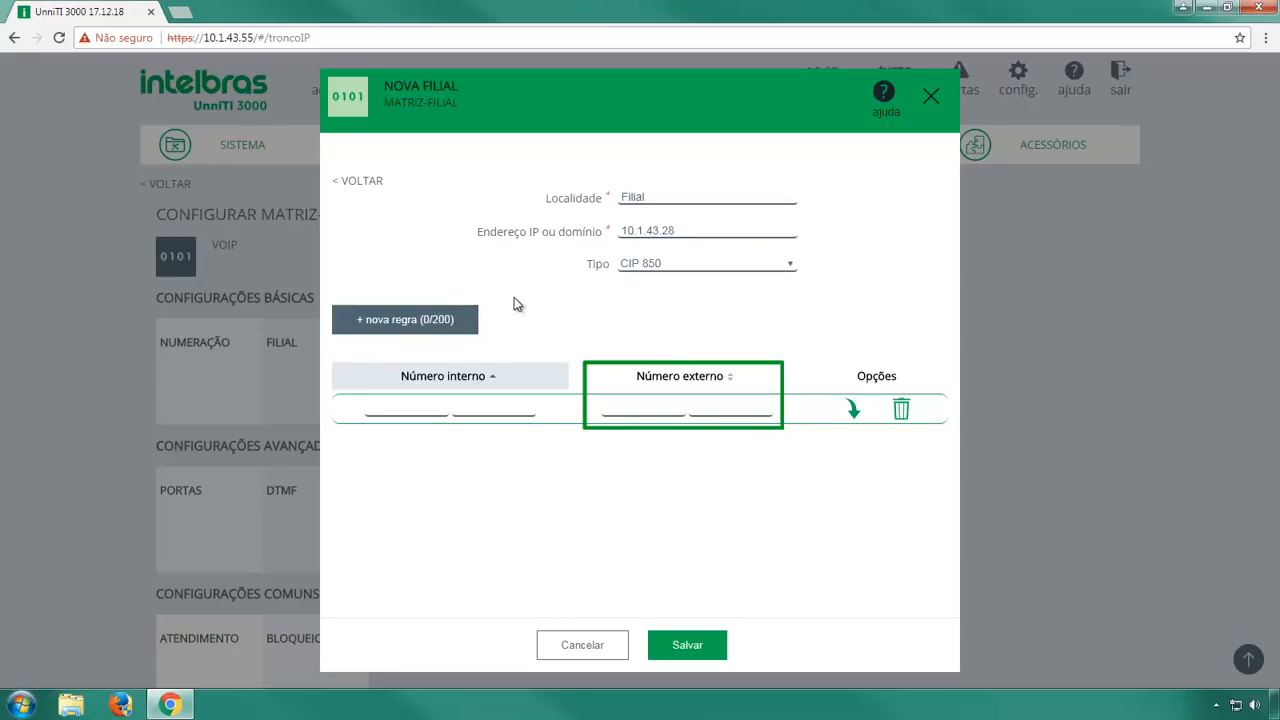
# Insert a rule mapping internal numbers 4000–4020 to external numbers 4000–4020.
pyautogui.click(417, 404)
pyautogui.write('40')
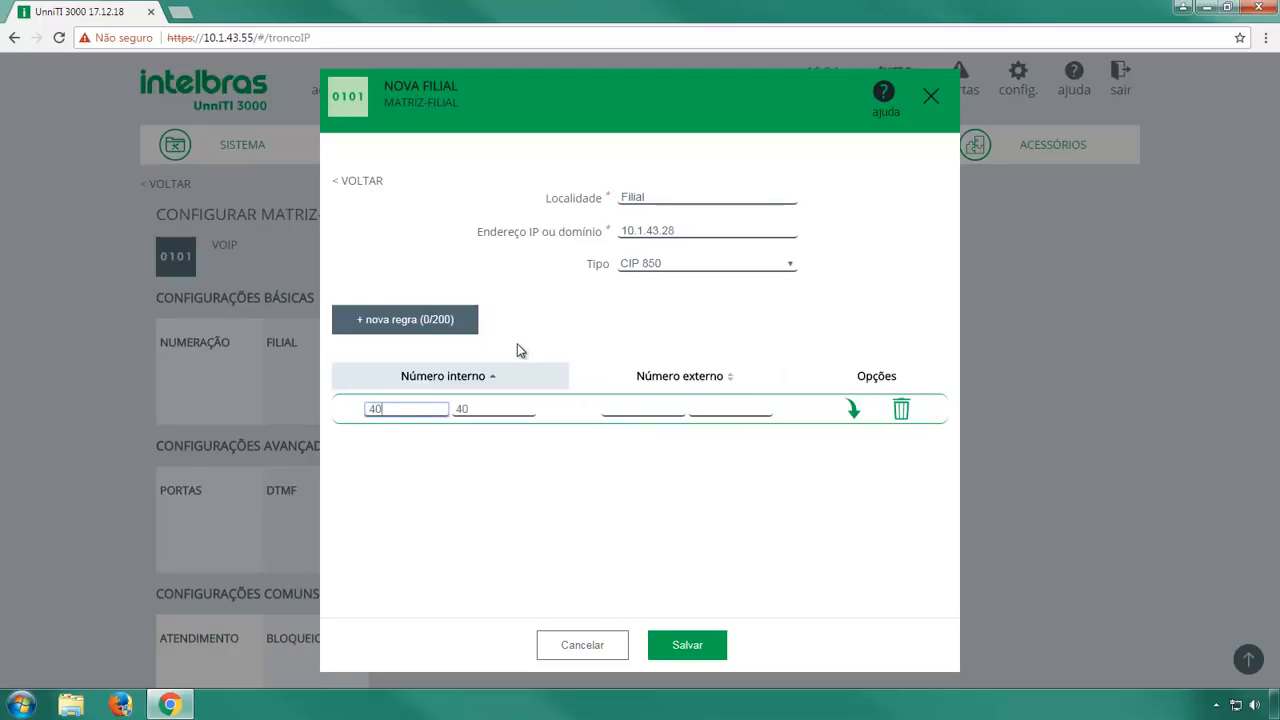
pyautogui.write('00')
pyautogui.press('Tab')
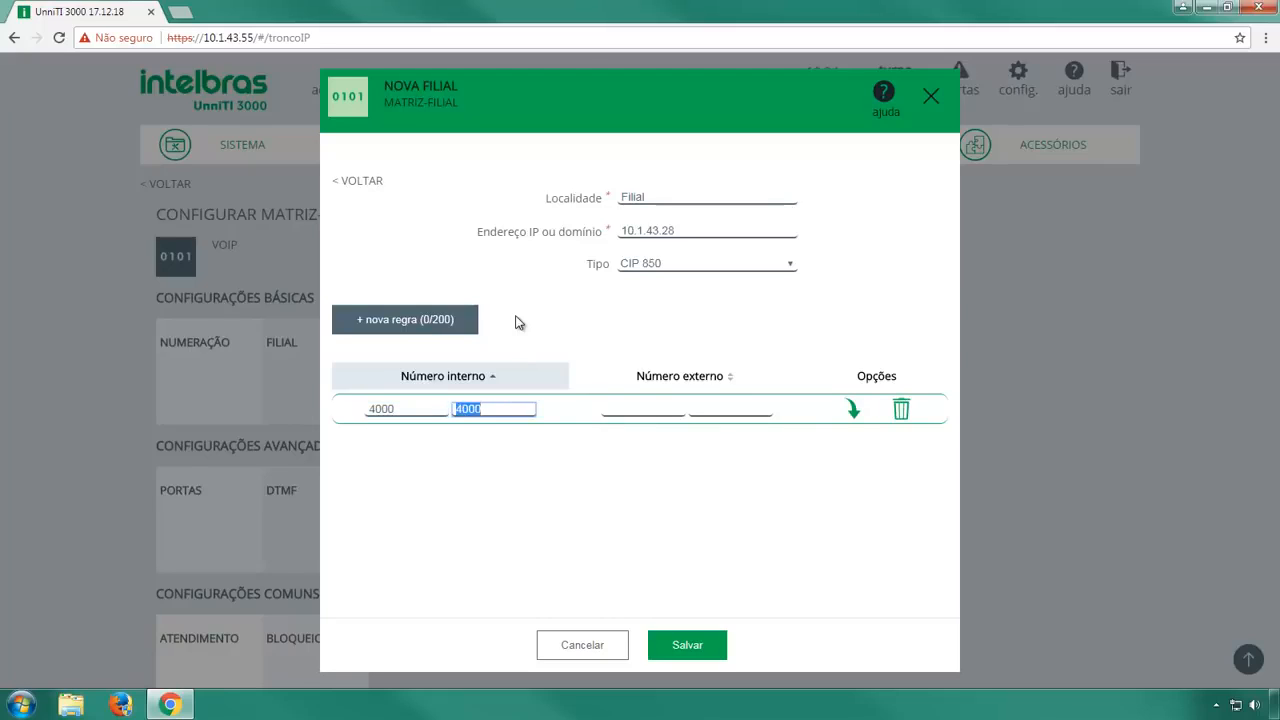
pyautogui.write('4020')
pyautogui.click(620, 408)
pyautogui.write('4')
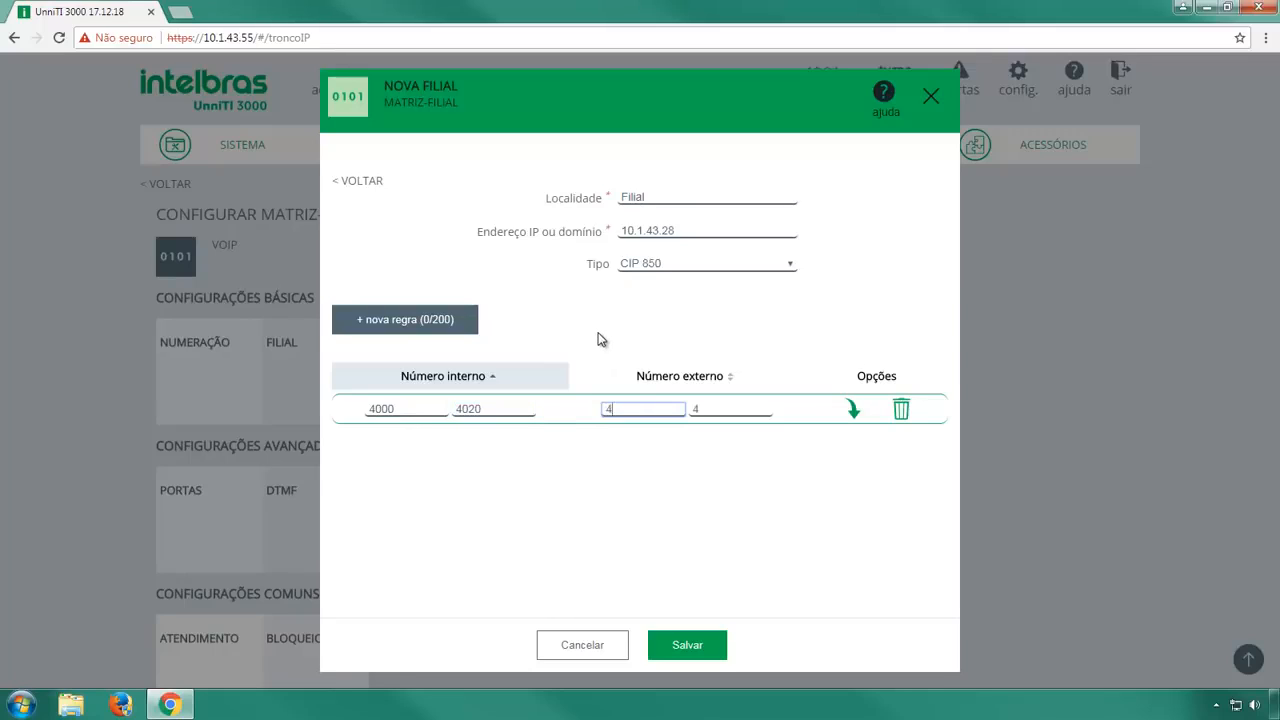
pyautogui.write('000')
pyautogui.press('Tab')
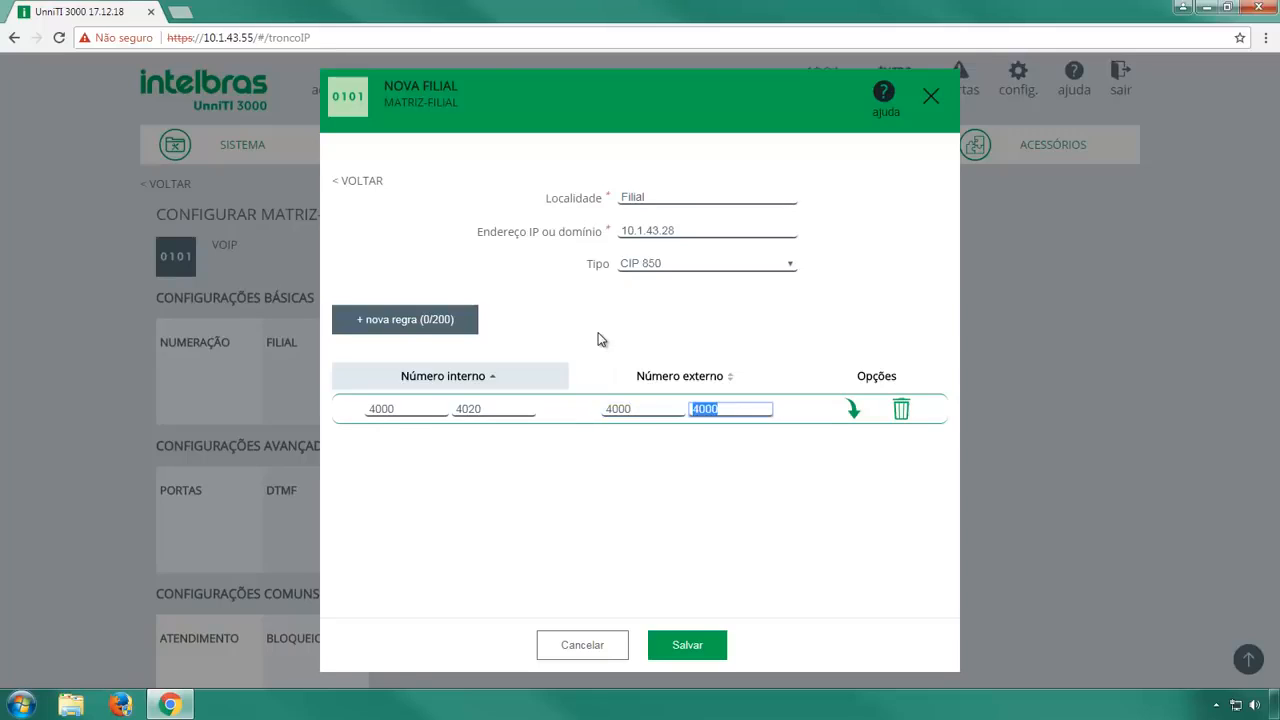
pyautogui.write('4020')
pyautogui.press('Tab')
pyautogui.click(855, 408)
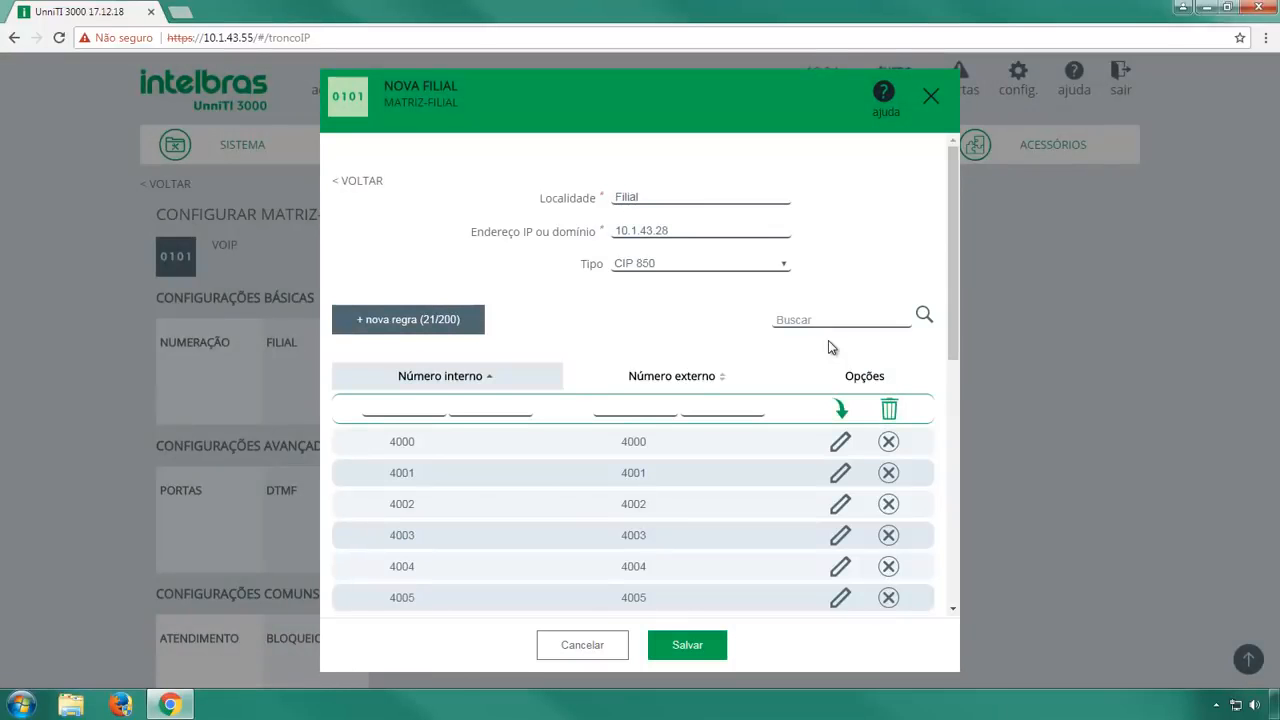
# Save the Filial branch and close the FILIAL dialog.
pyautogui.moveTo(950, 242); pyautogui.dragTo(938, 479)
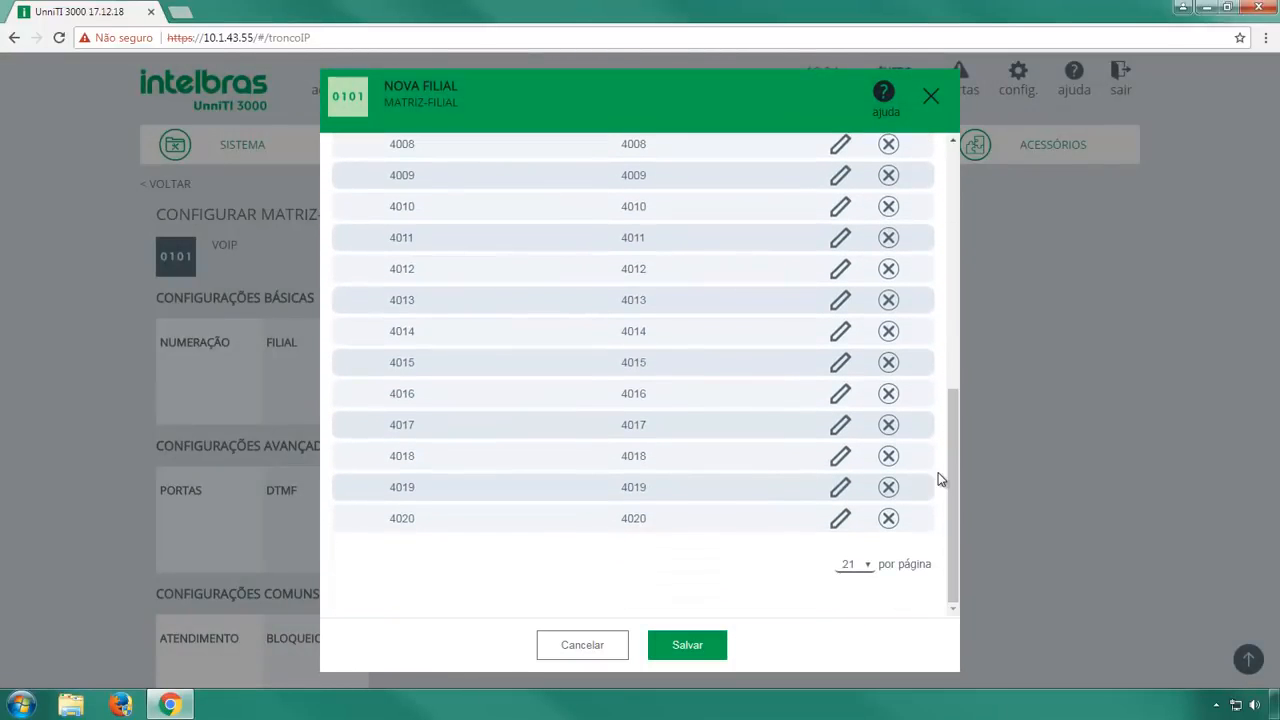
pyautogui.click(702, 645)
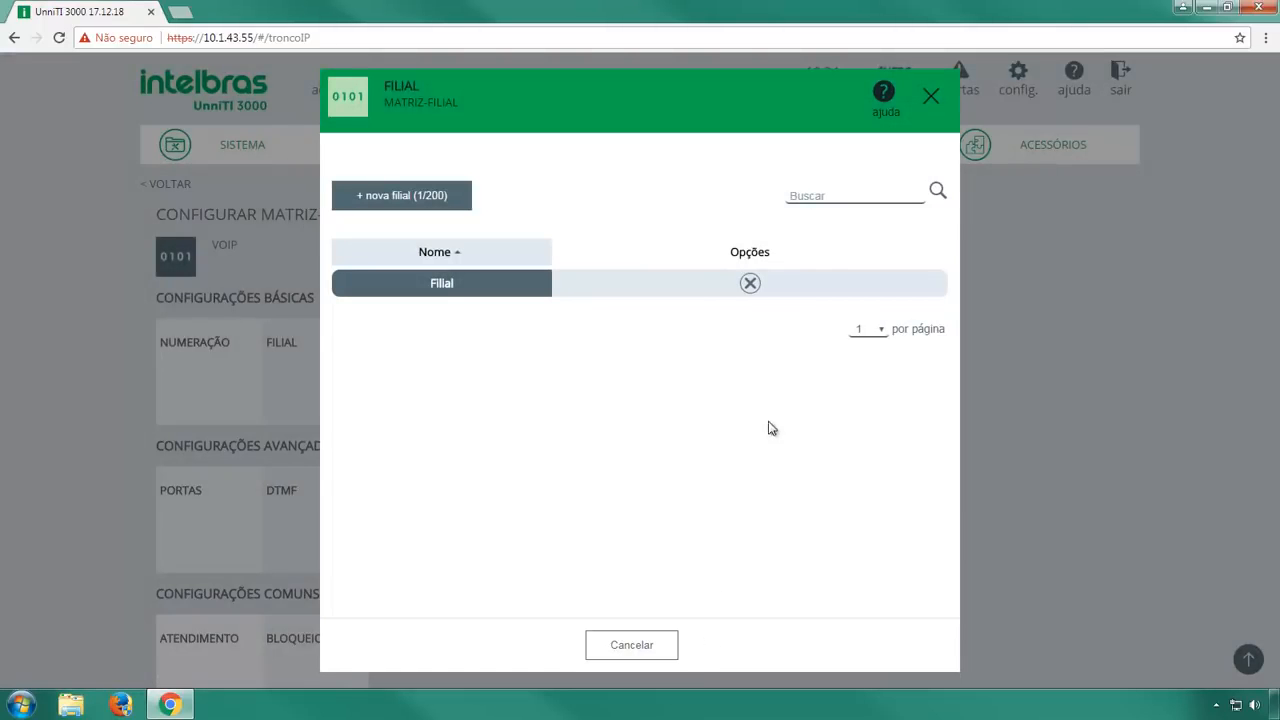
pyautogui.click(923, 104)
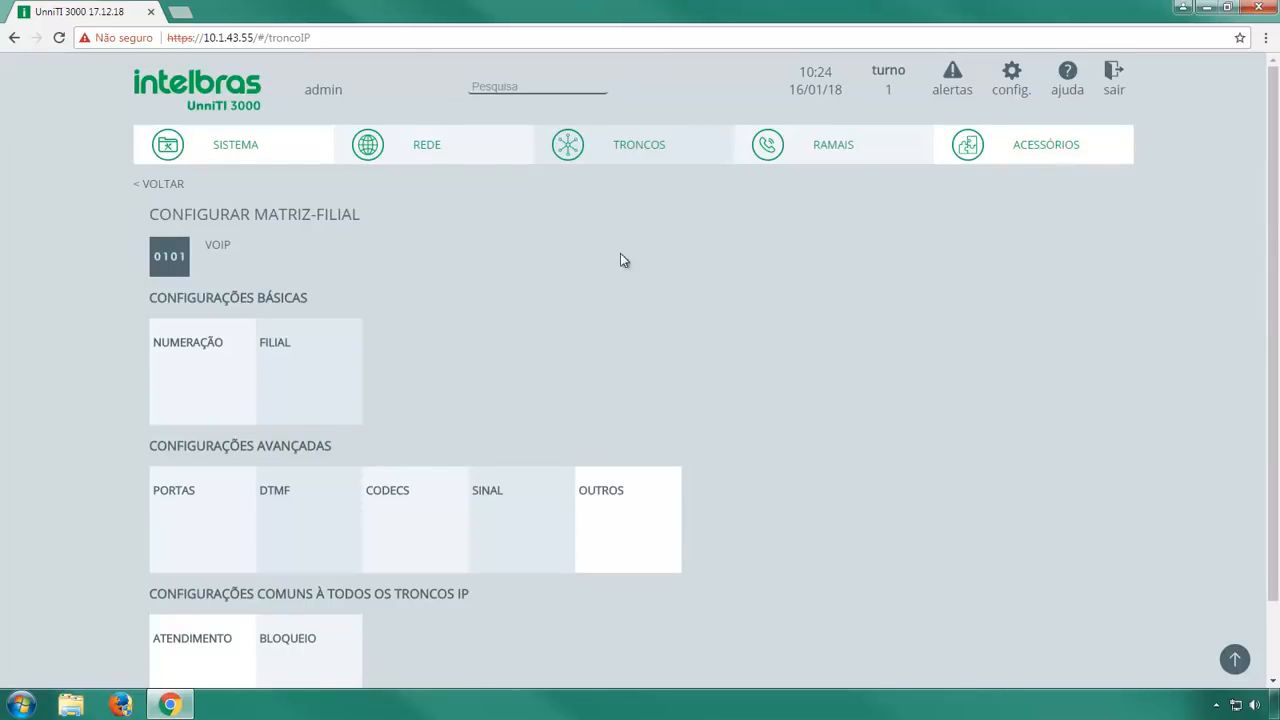
# Load the CIP 850 at 10.1.43.28 in a new tab and log in with the administrator credentials.
pyautogui.click(179, 14)
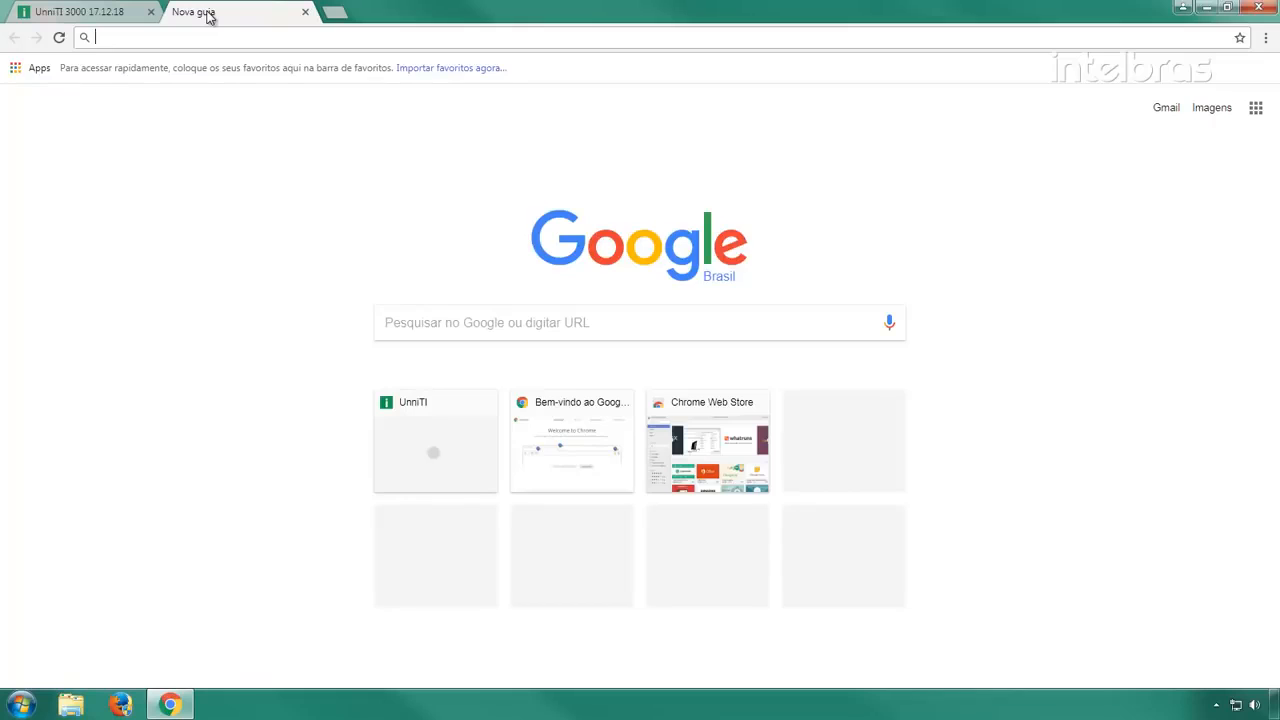
pyautogui.write('10.1.4')
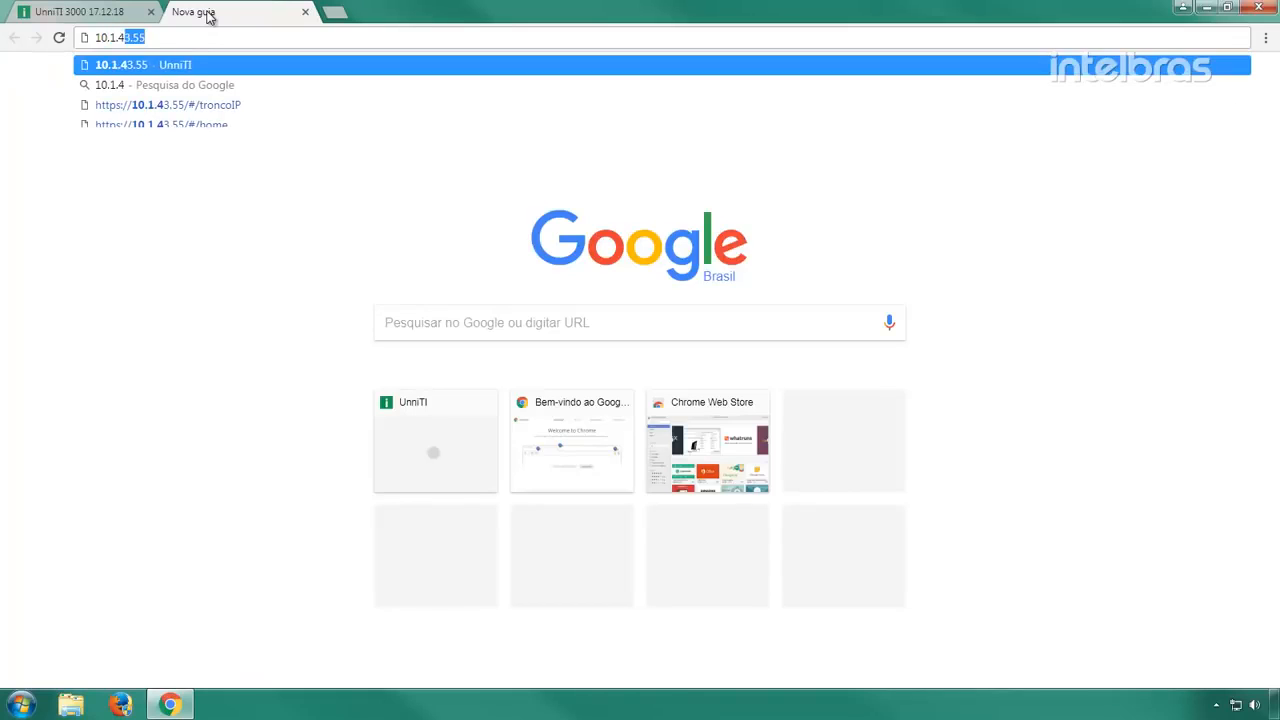
pyautogui.write('3.28')
pyautogui.press('Return')
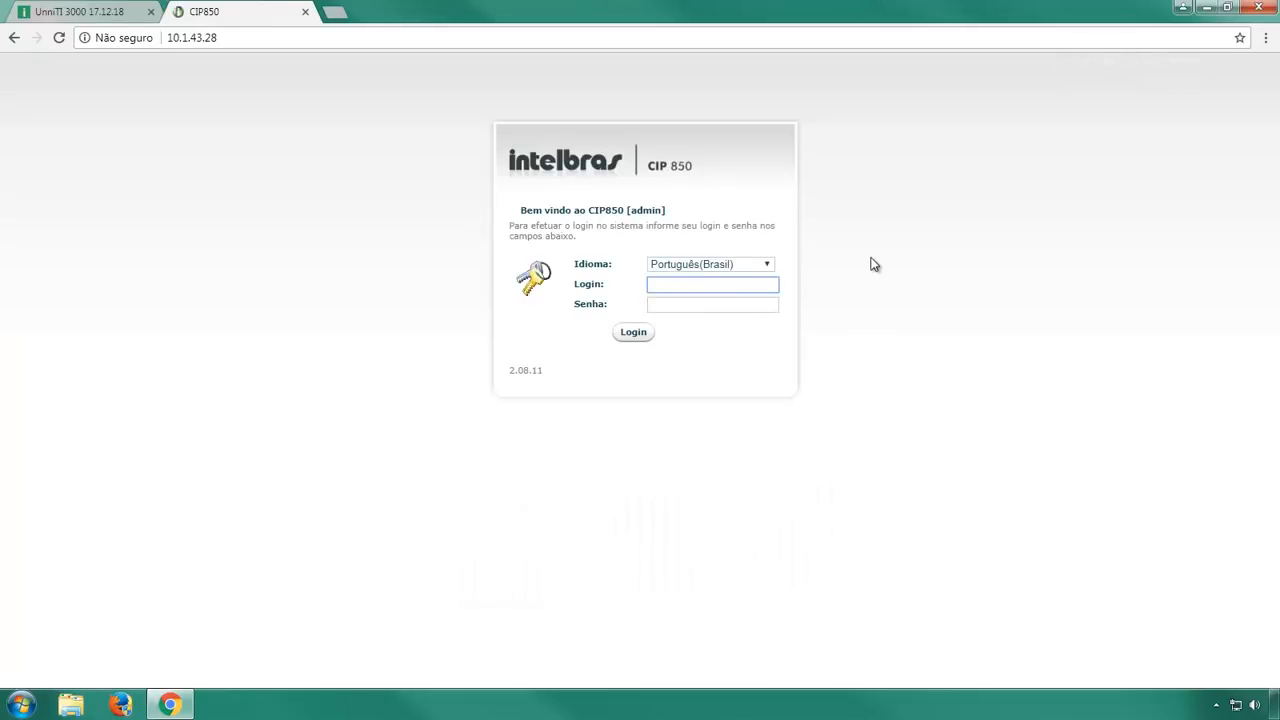
pyautogui.write('admin')
pyautogui.press('Tab')
pyautogui.write('••••')
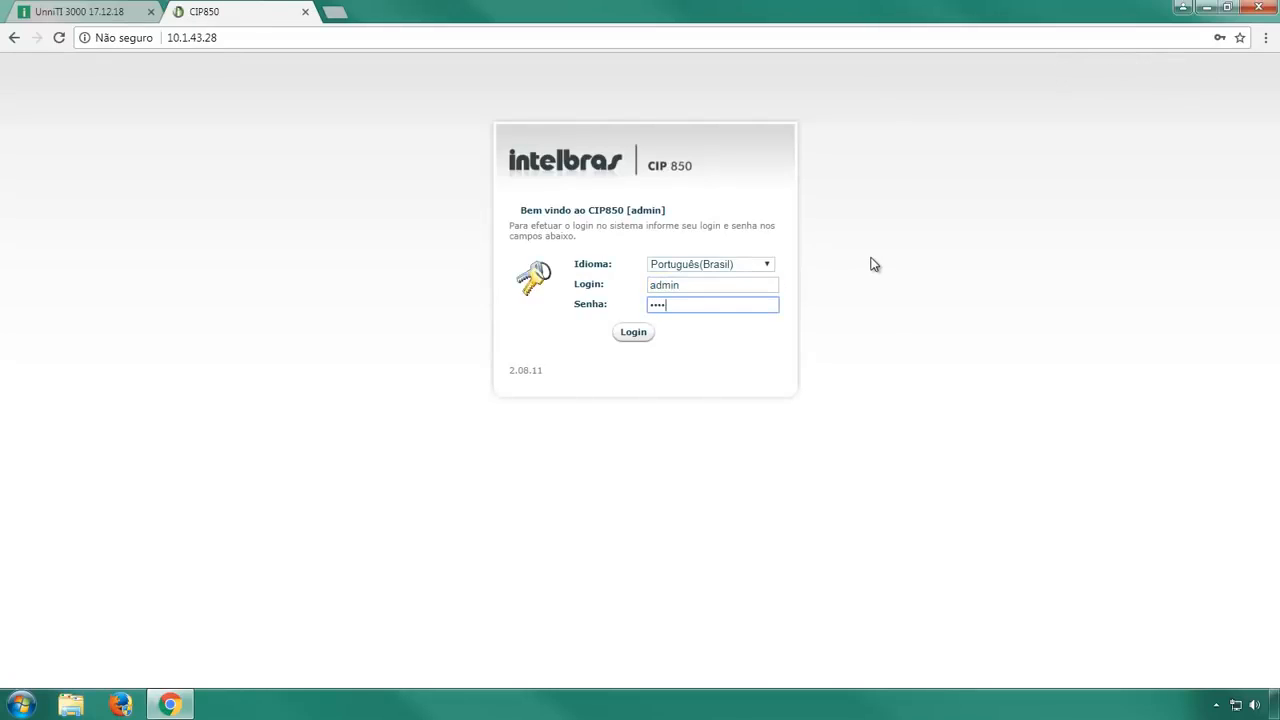
pyautogui.click(649, 335)
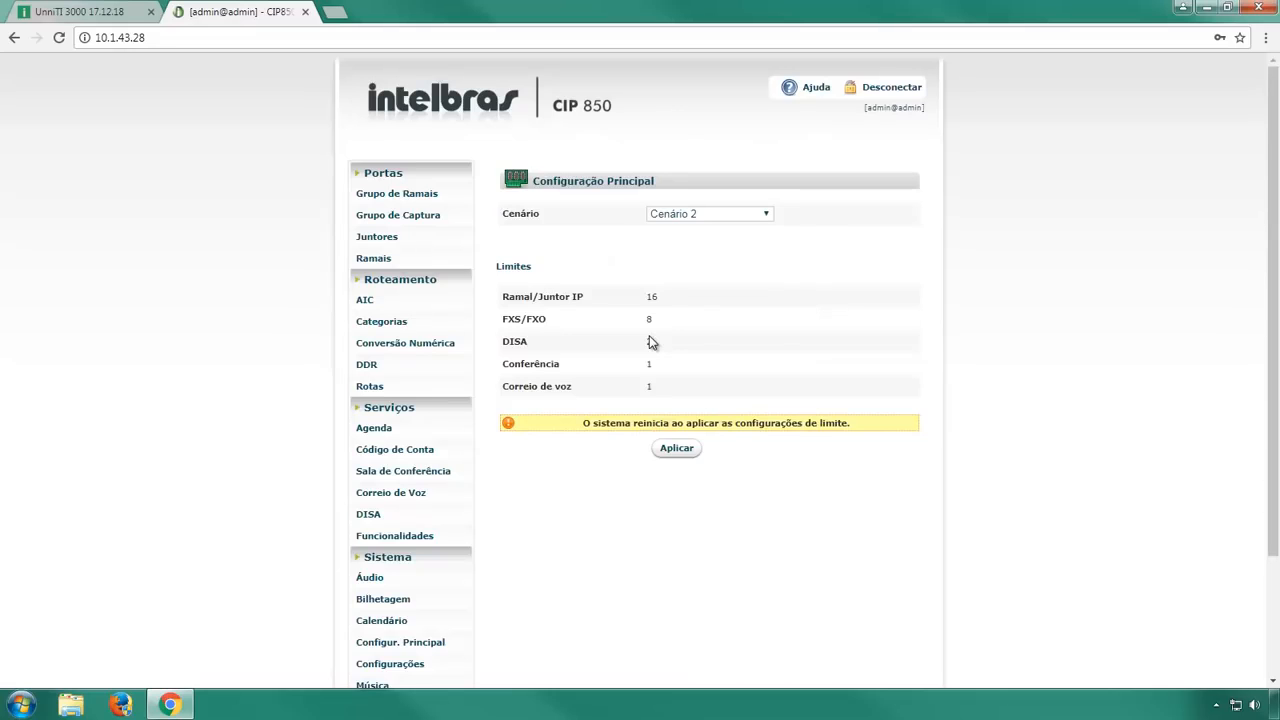
# Add a new SIP trunk named Ponto-a-Ponto with pilot number 5000.
pyautogui.click(365, 242)
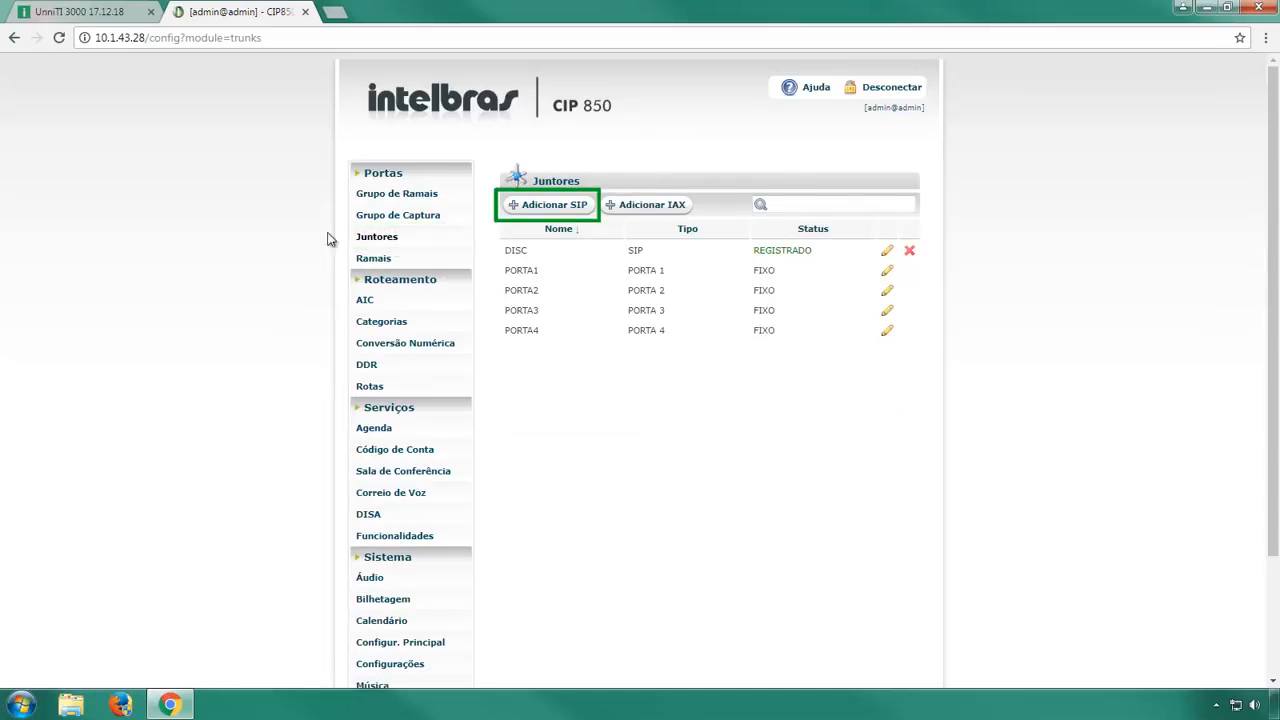
pyautogui.click(570, 207)
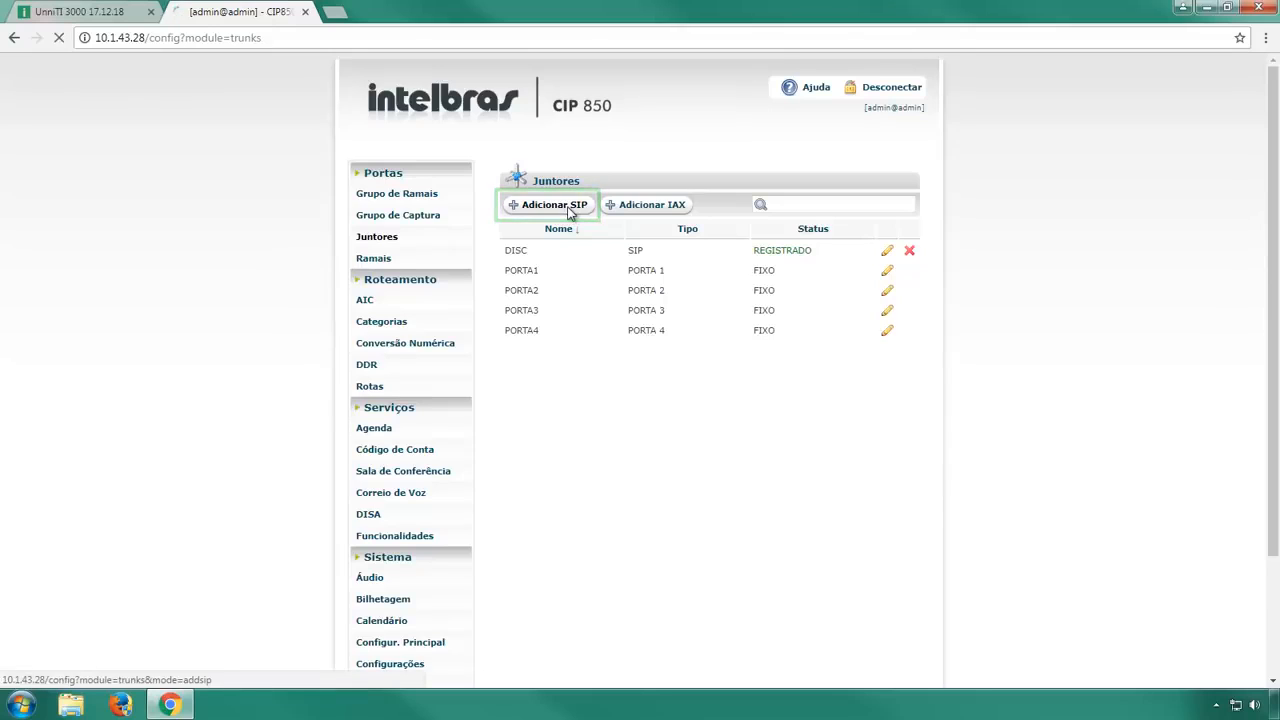
pyautogui.moveTo(785, 273); pyautogui.dragTo(561, 281)
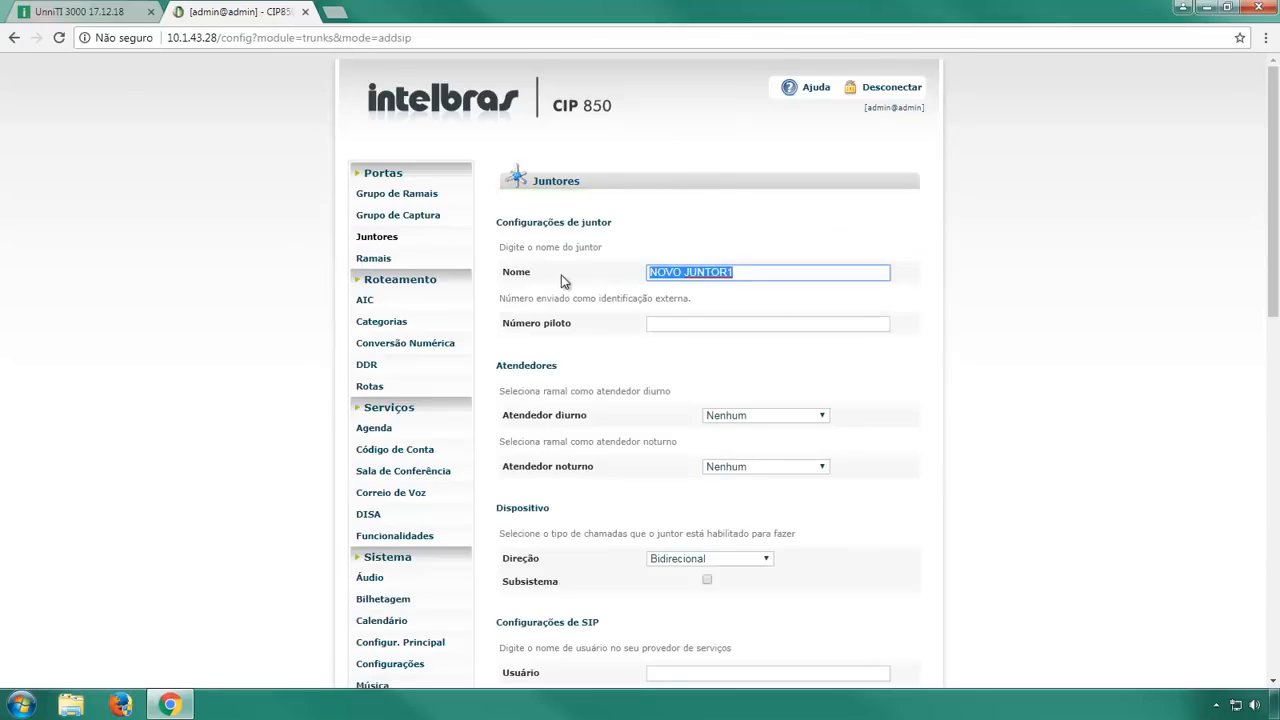
pyautogui.write('P')
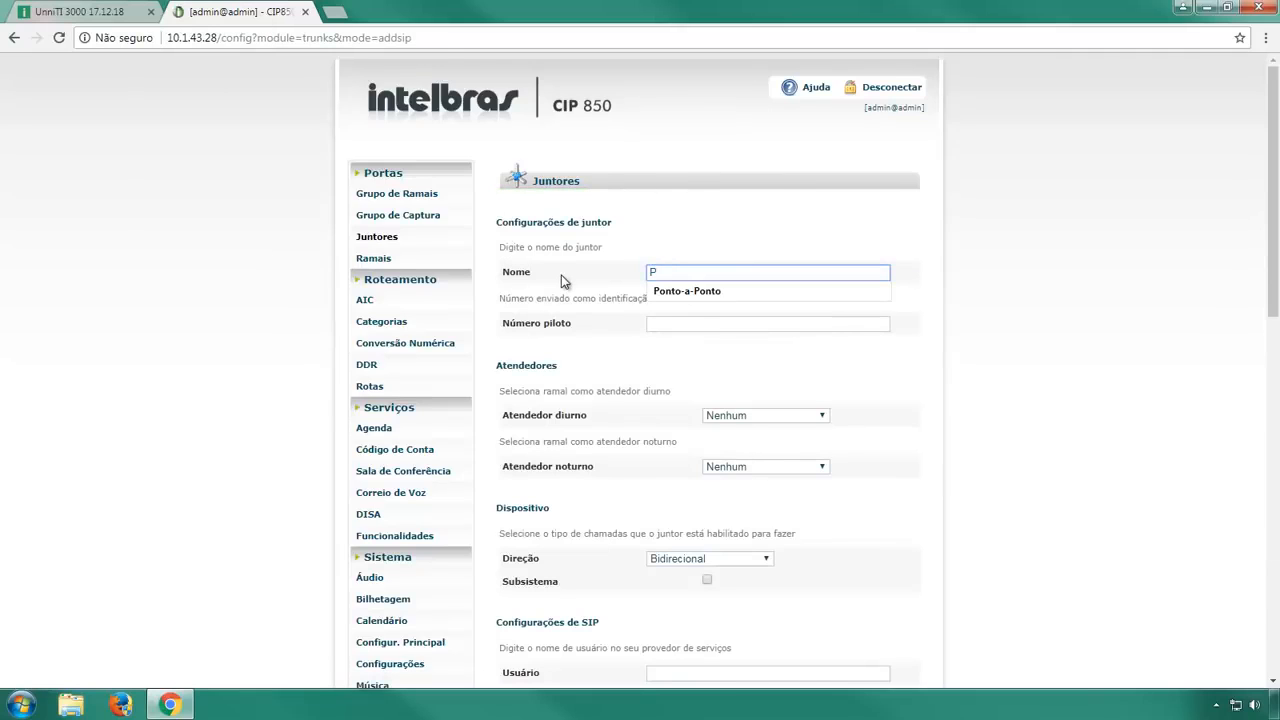
pyautogui.press('Down')
pyautogui.press('Return')
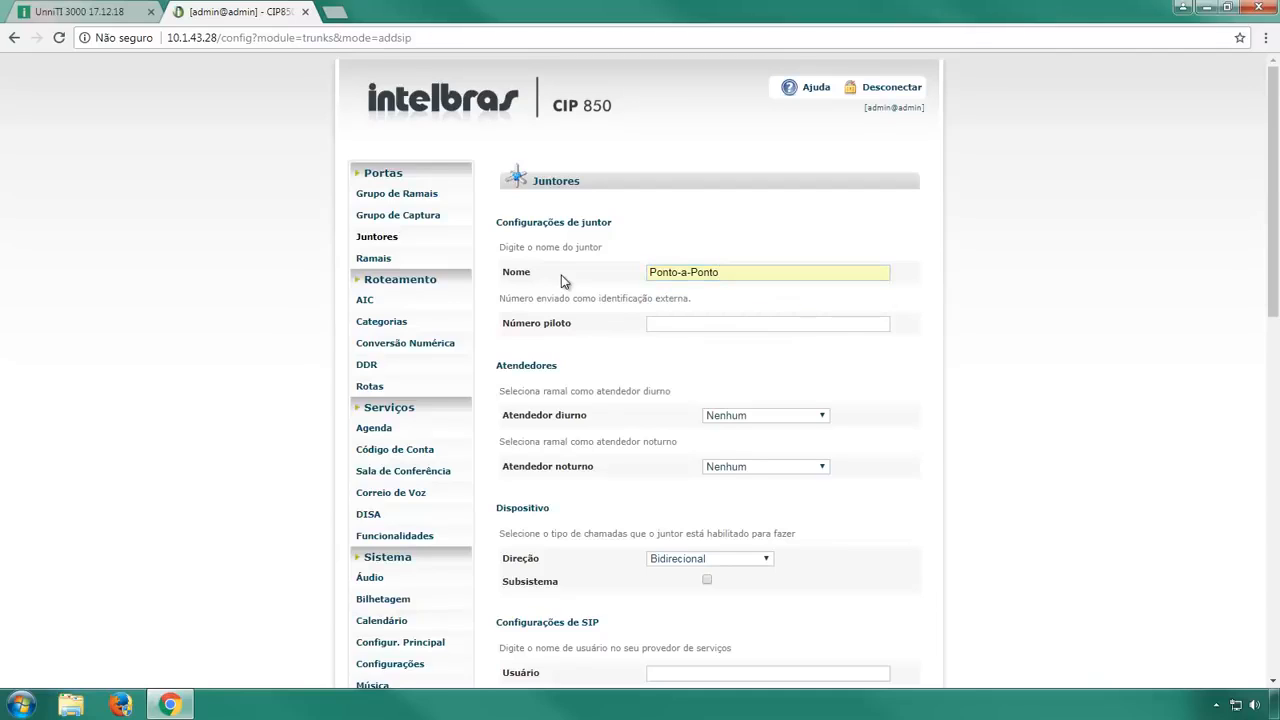
pyautogui.click(678, 322)
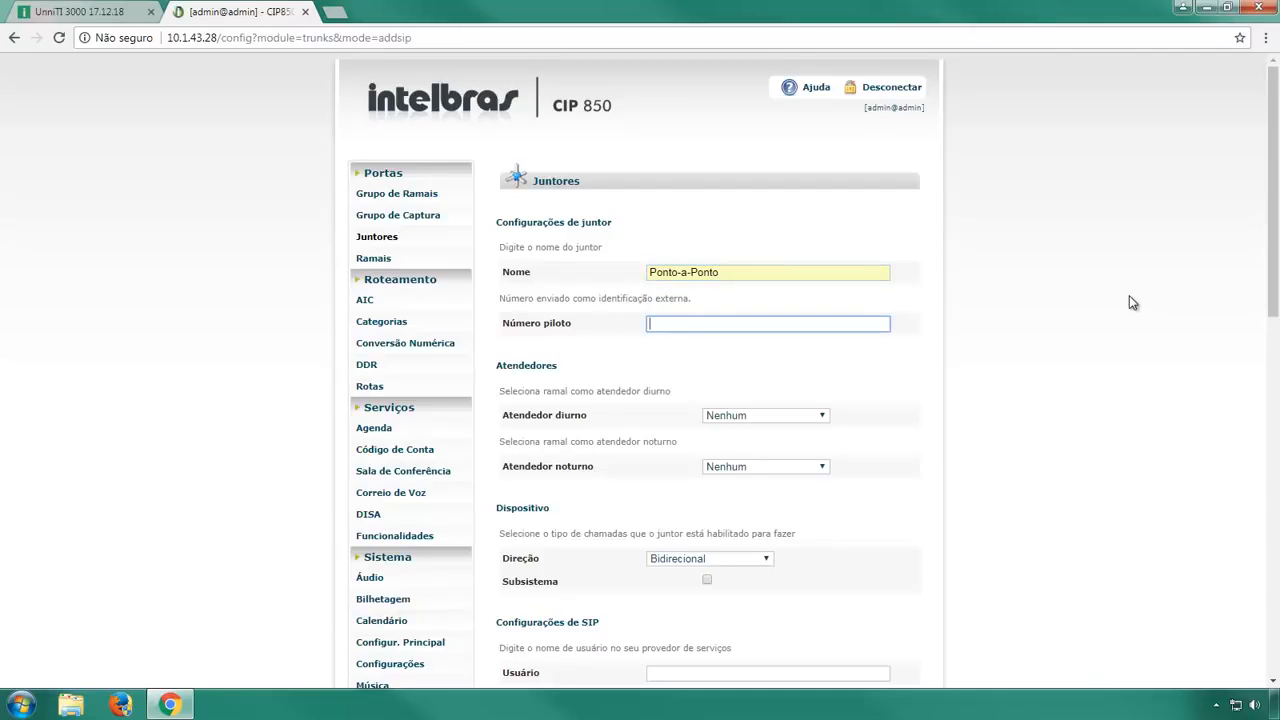
pyautogui.write('5000')
pyautogui.click(1125, 302)
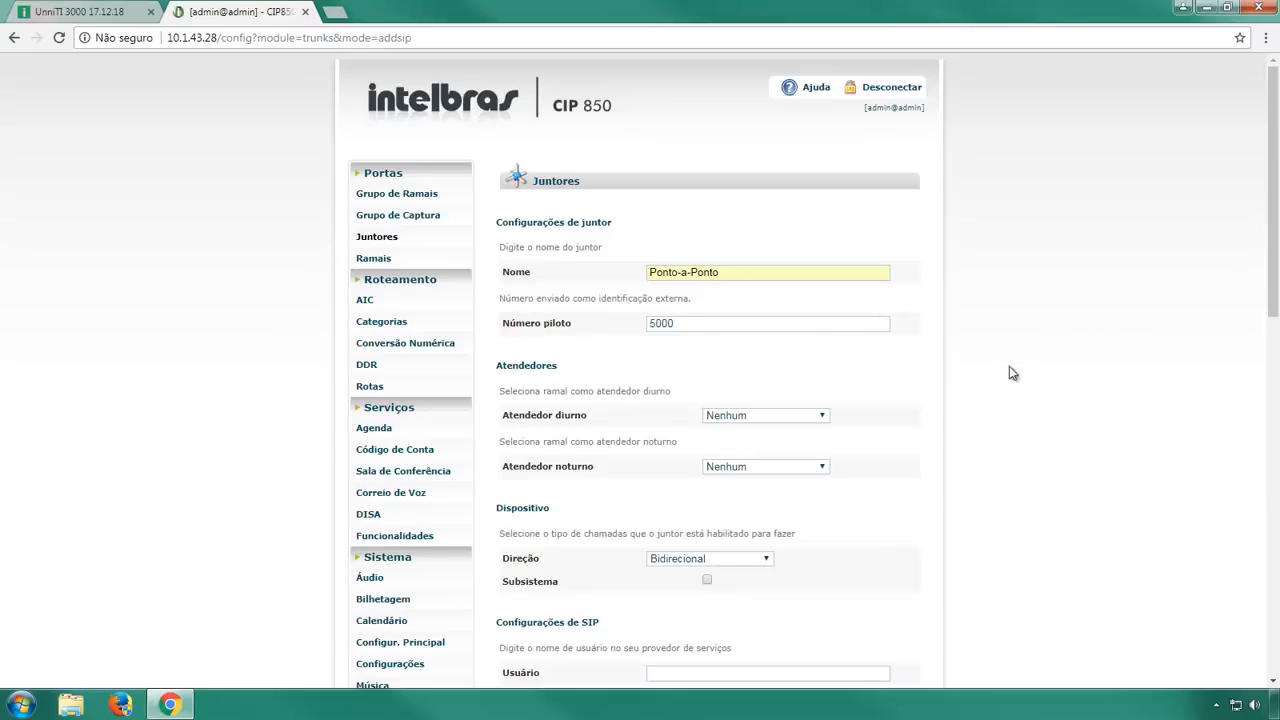
# Set both the daytime and night attendants to Bridge.
pyautogui.click(825, 418)
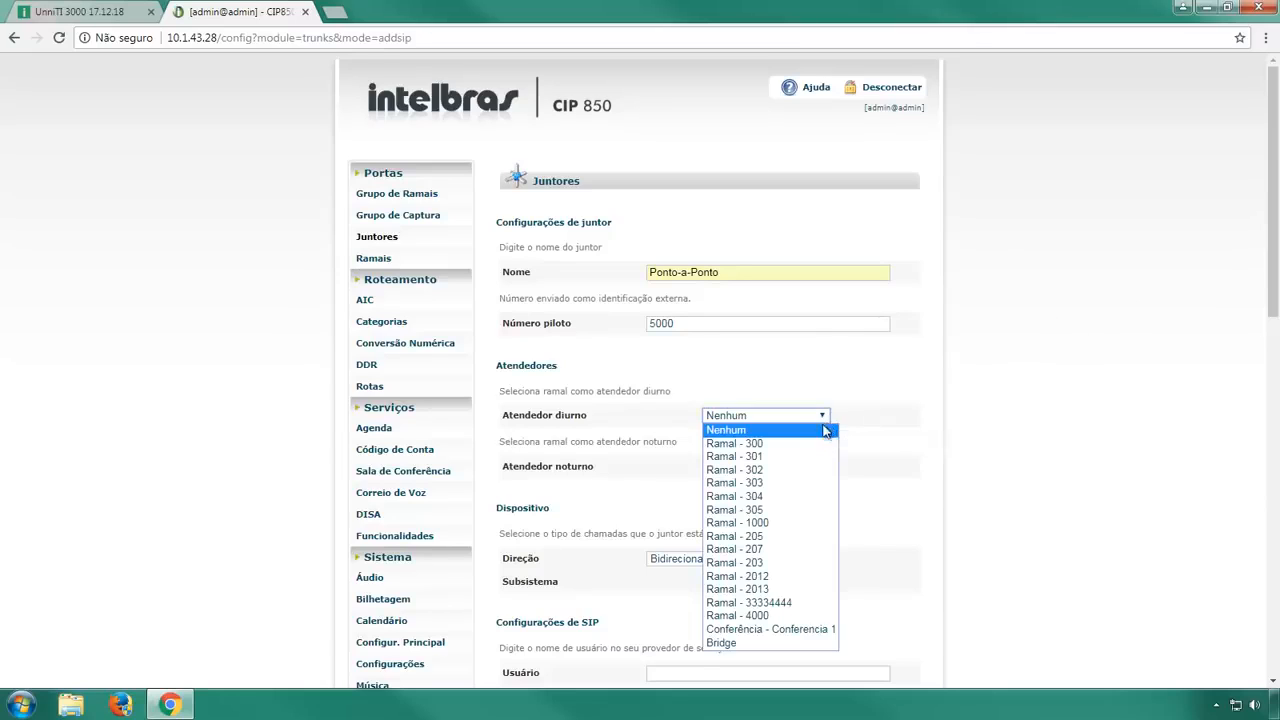
pyautogui.click(783, 643)
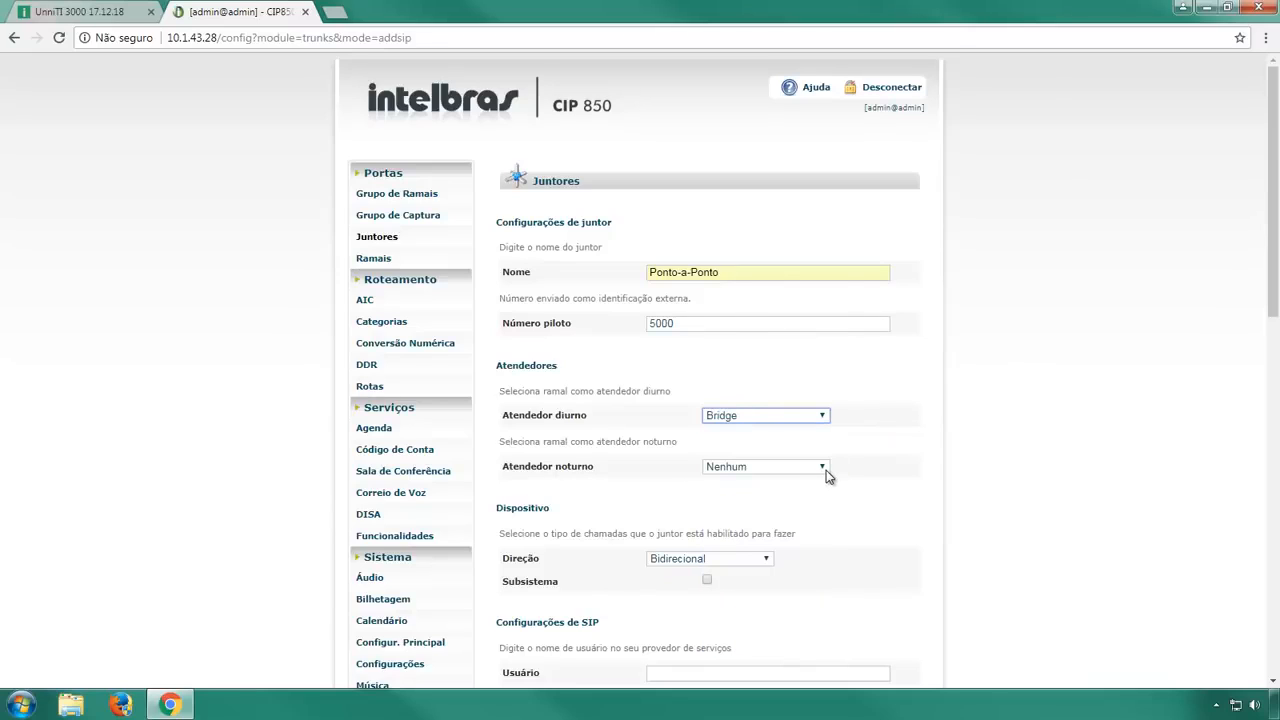
pyautogui.click(826, 468)
pyautogui.click(826, 455)
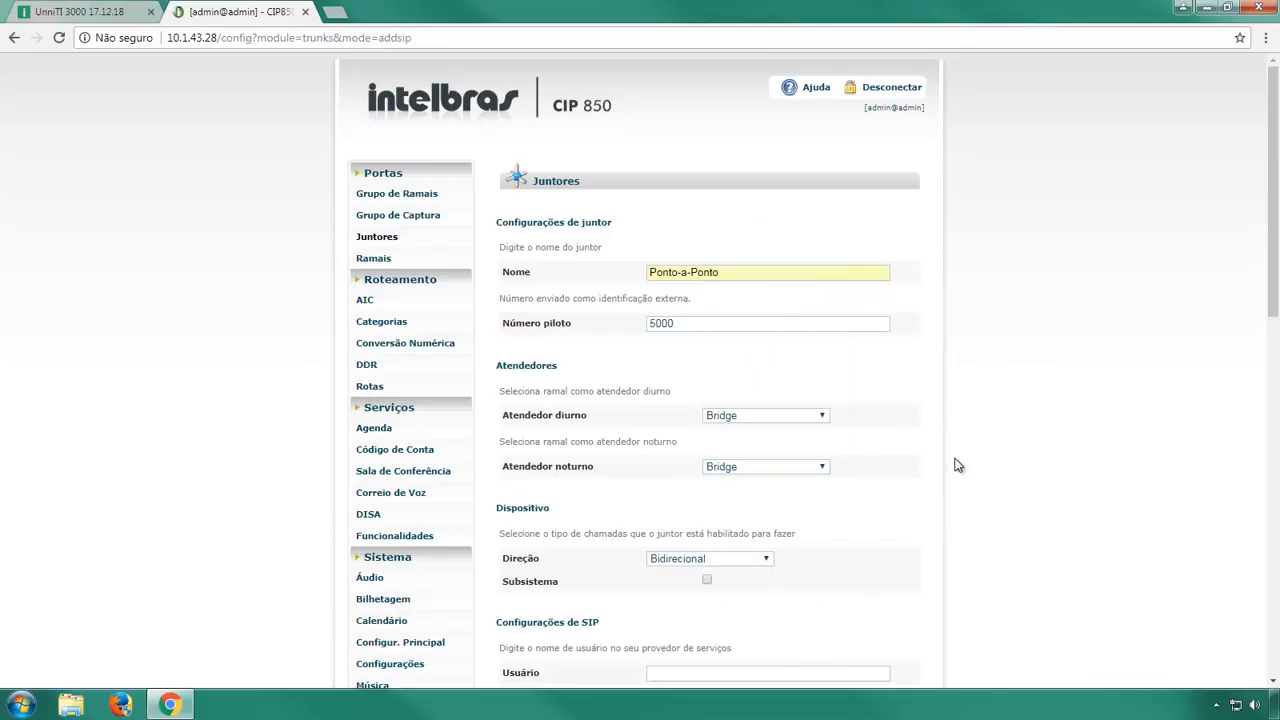
# Enter SIP user 5000, the trunk password, server 10.1.43.55 and trunk ID 5000.
pyautogui.scroll(-4, 957, 465)
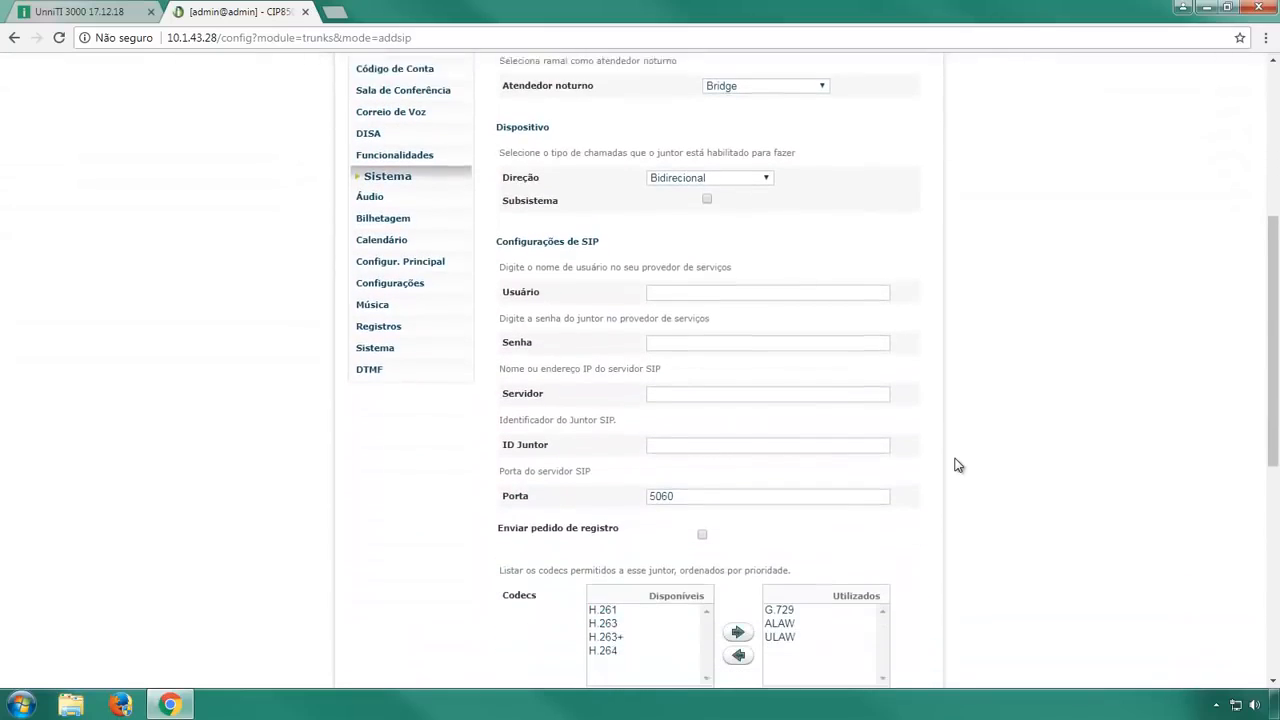
pyautogui.click(826, 274)
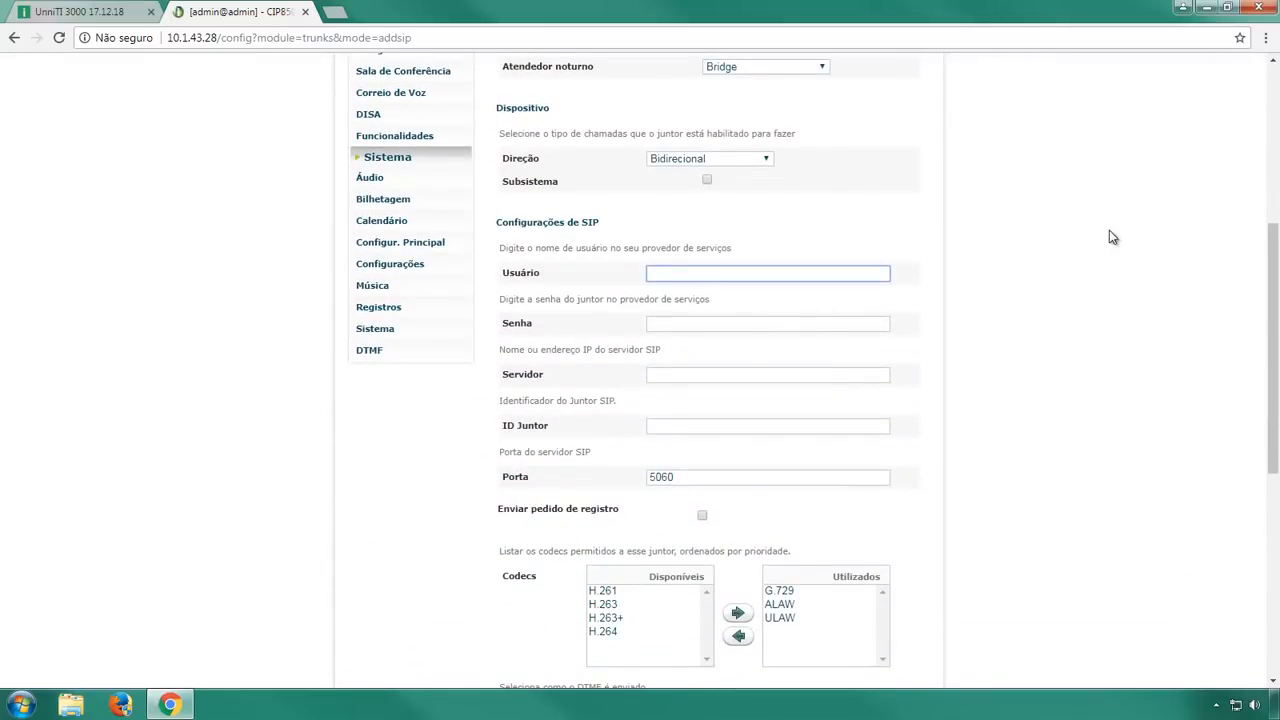
pyautogui.write('5000')
pyautogui.press('Tab')
pyautogui.write('5')
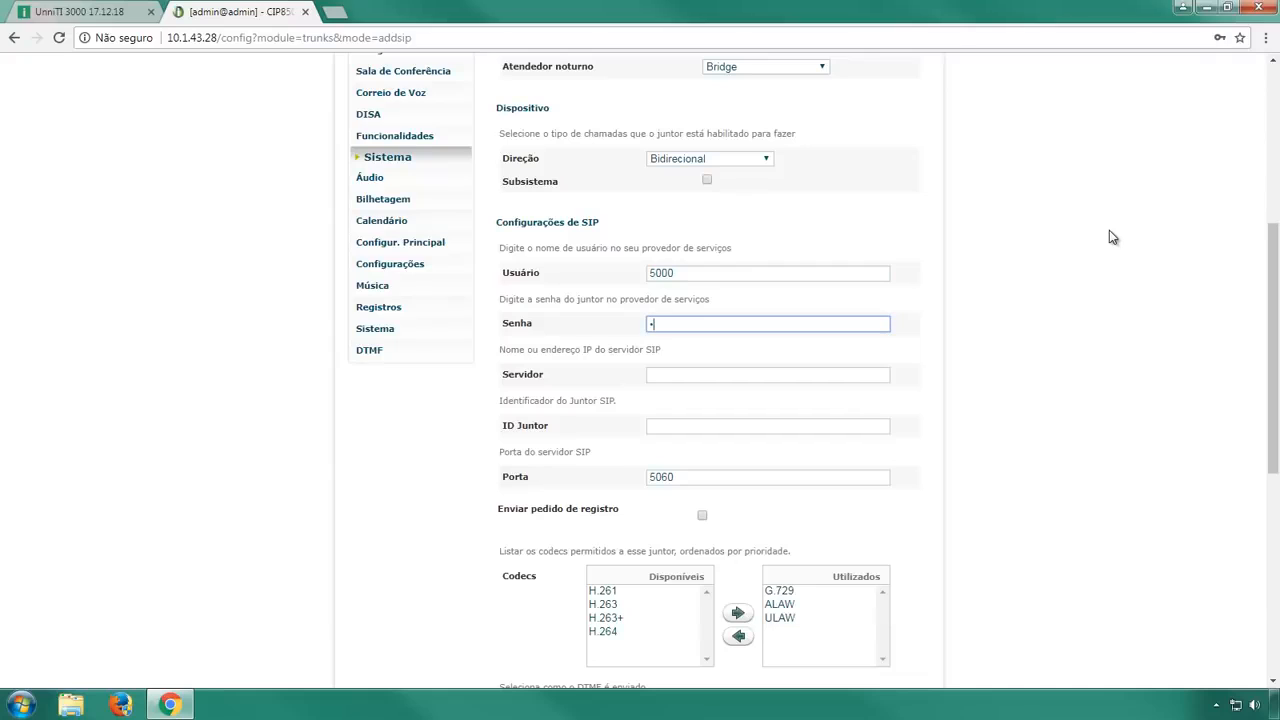
pyautogui.write('000')
pyautogui.press('Tab')
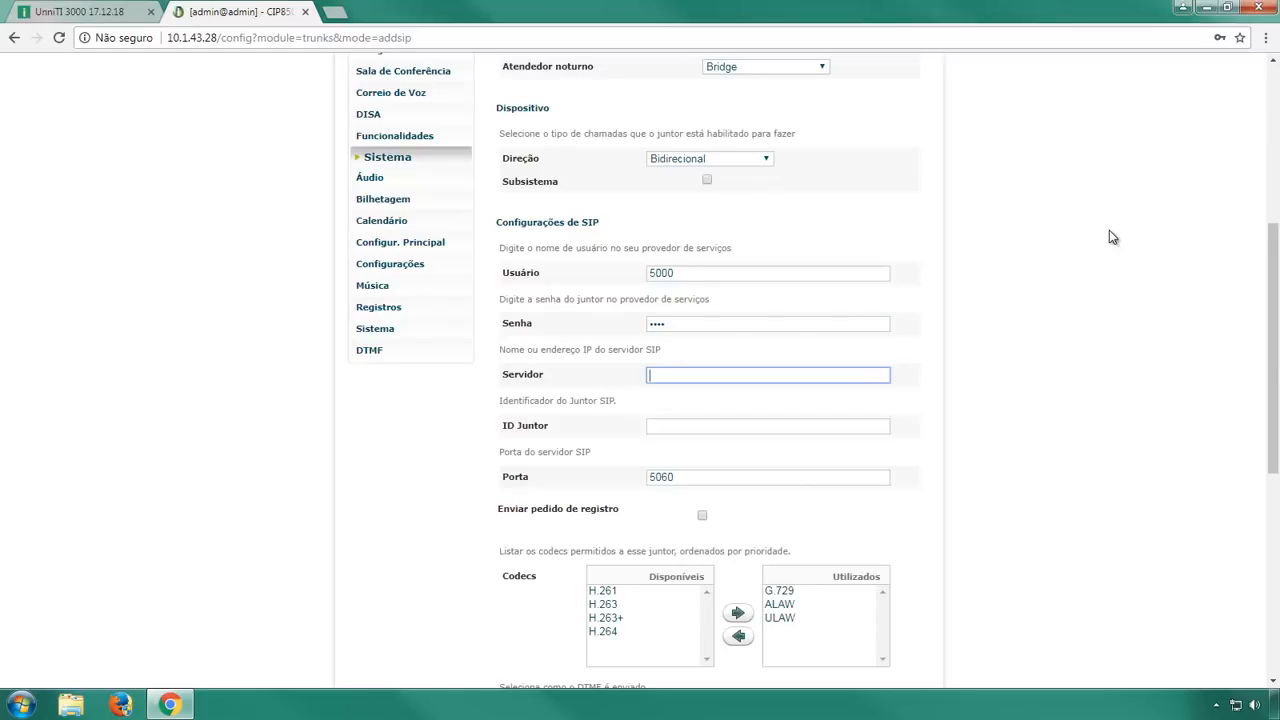
pyautogui.write('10.1')
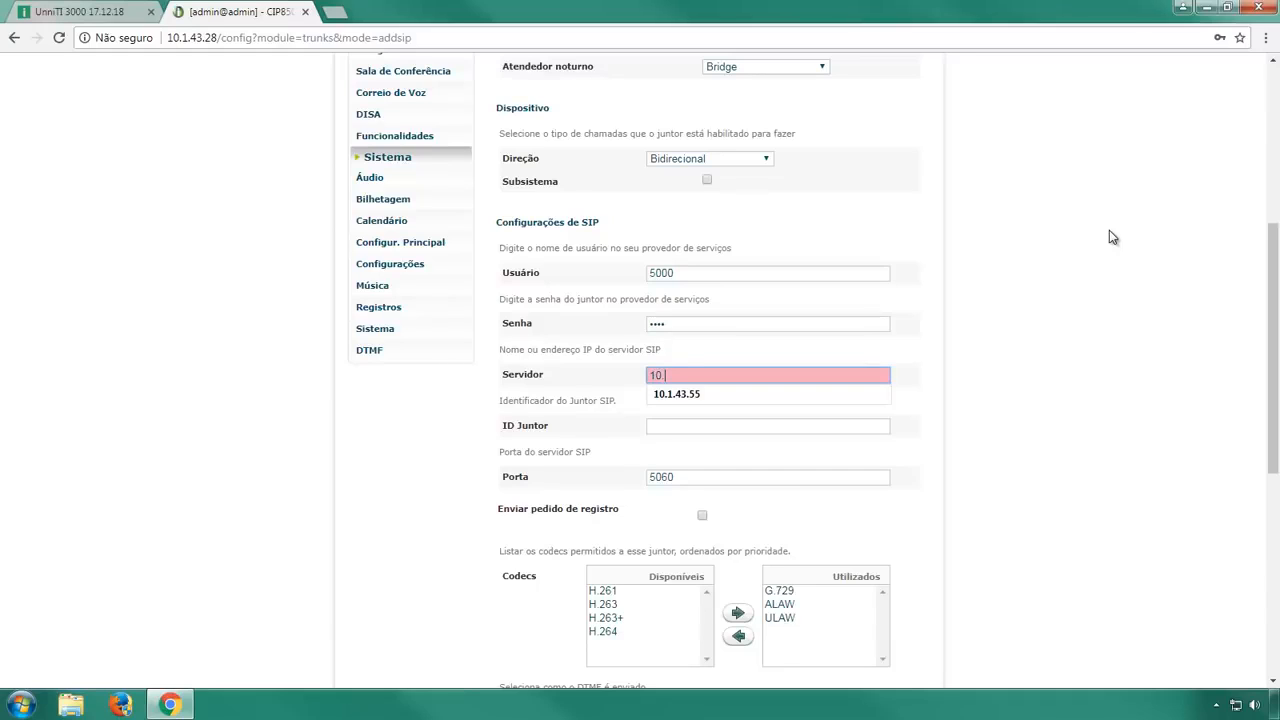
pyautogui.write('.43.55')
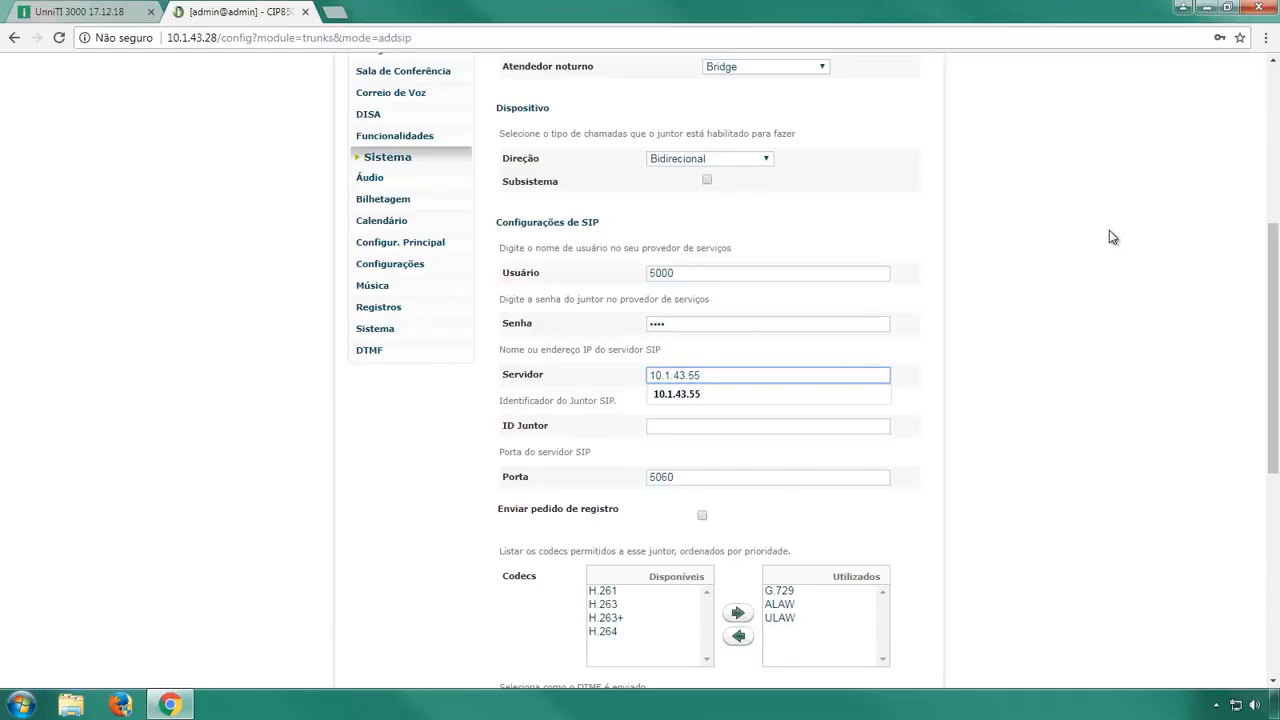
pyautogui.click(1109, 230)
pyautogui.click(850, 428)
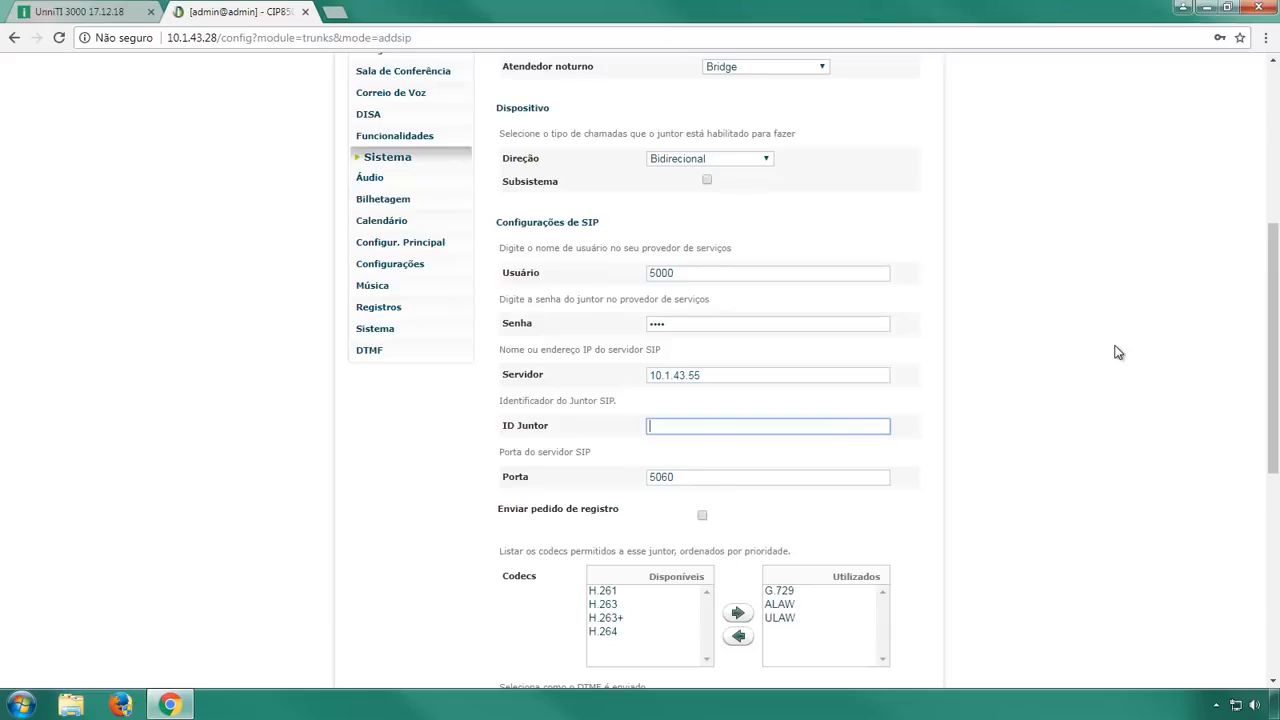
pyautogui.write('5000')
pyautogui.click(1108, 356)
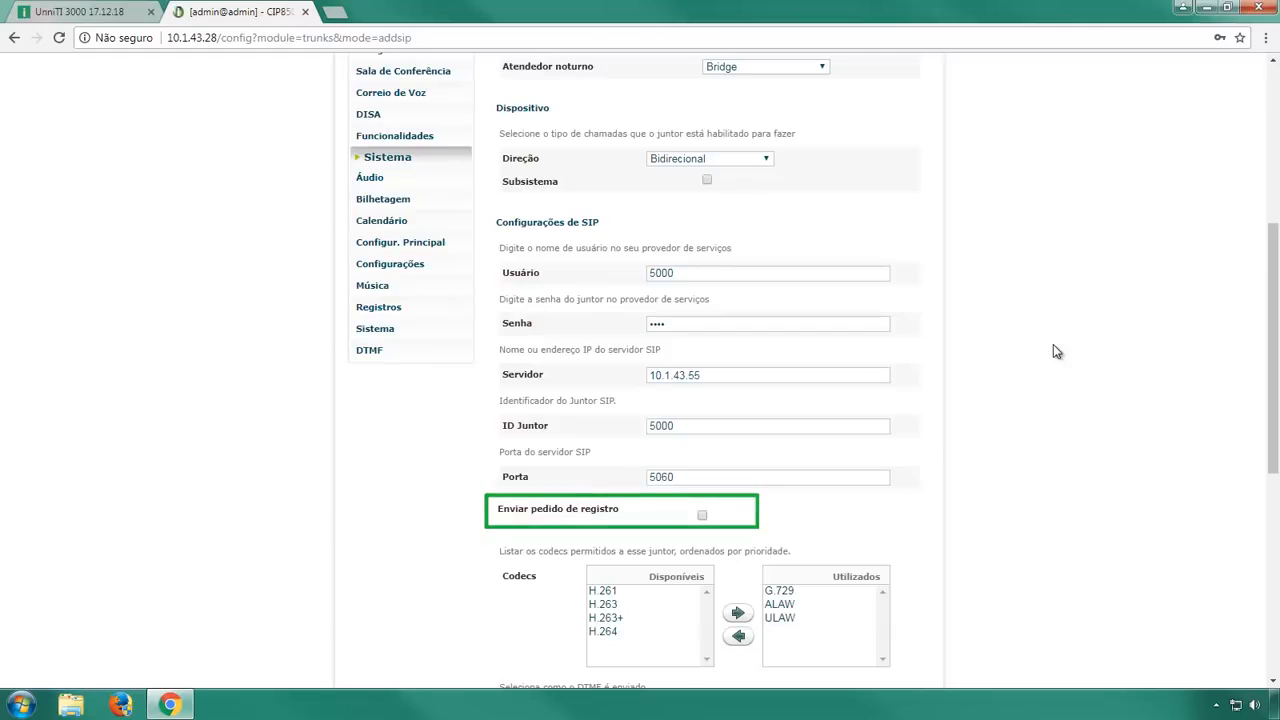
# Set Permitir reinvites to Não and apply the Ponto-a-Ponto trunk.
pyautogui.scroll(-2, 1053, 344)
pyautogui.scroll(-1, 1053, 344)
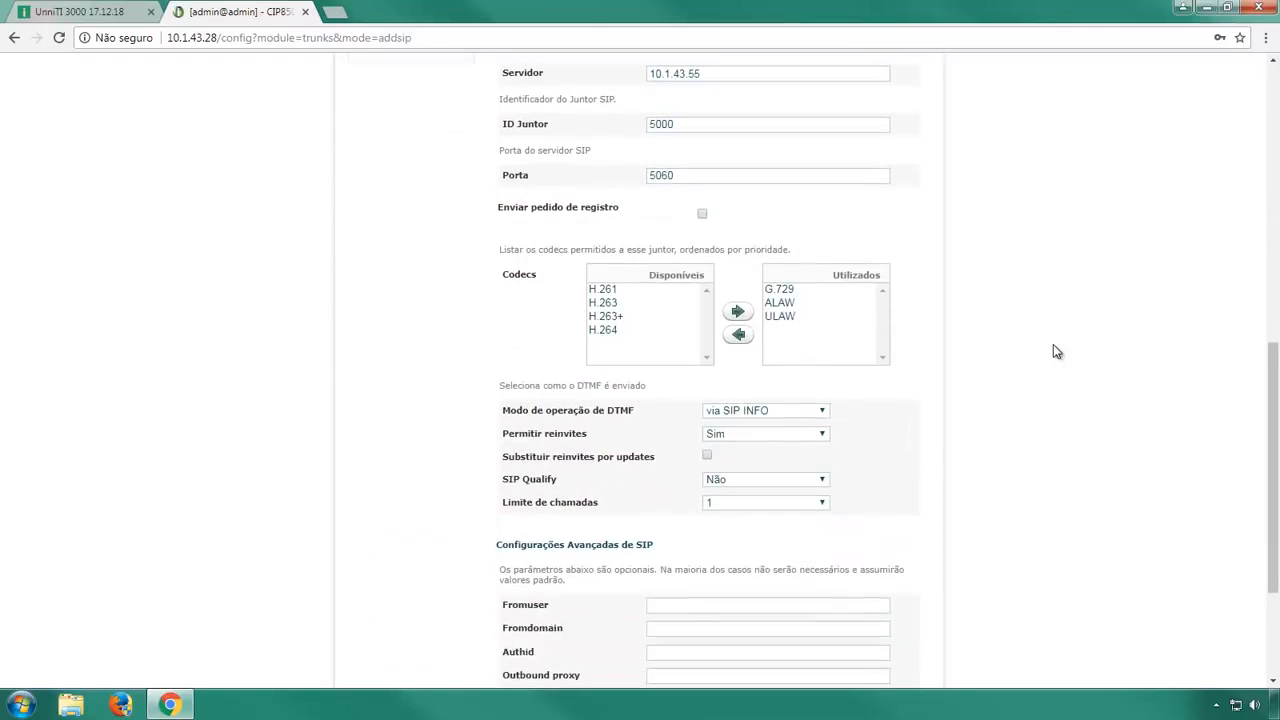
pyautogui.click(818, 416)
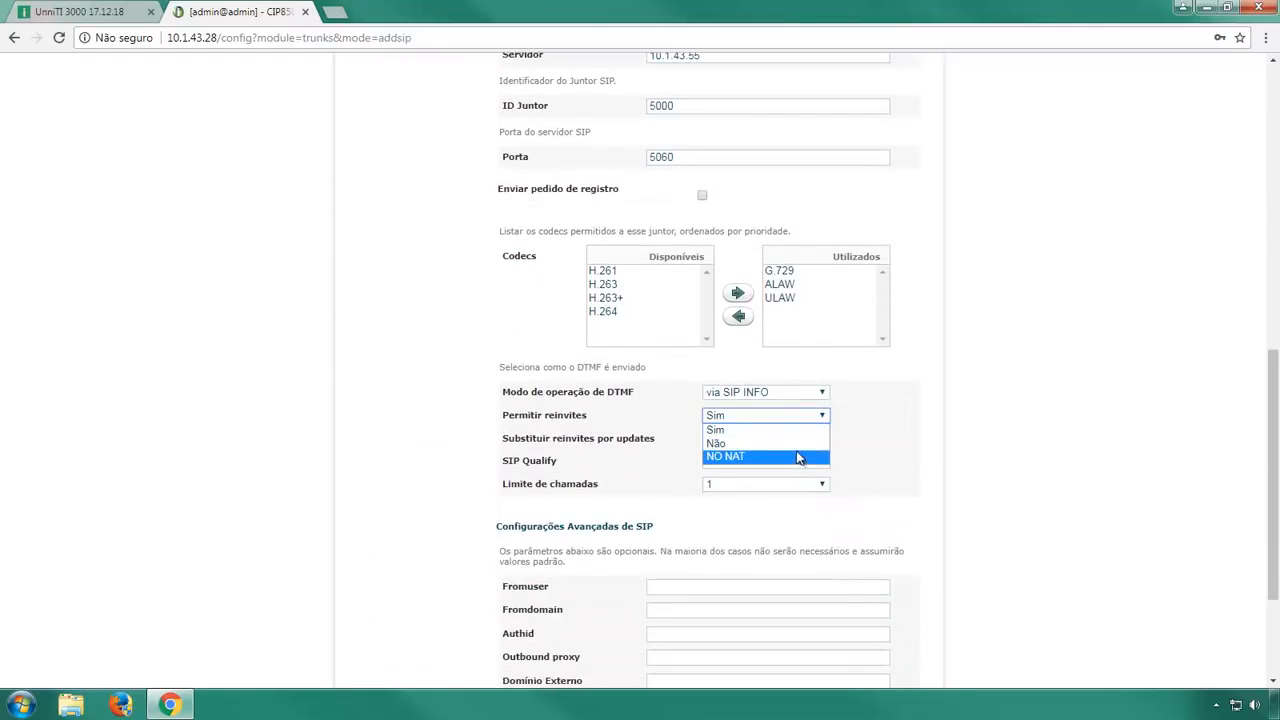
pyautogui.click(790, 443)
pyautogui.scroll(-1, 1030, 432)
pyautogui.scroll(-2, 1026, 433)
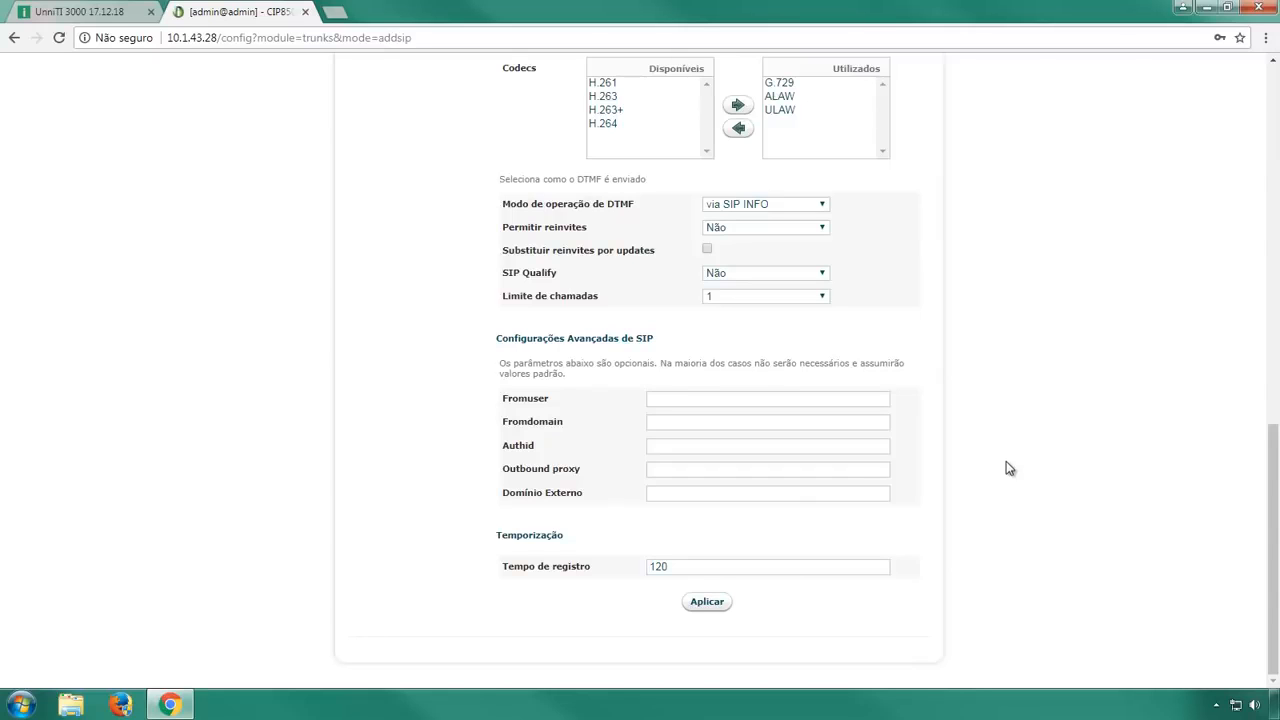
pyautogui.click(708, 603)
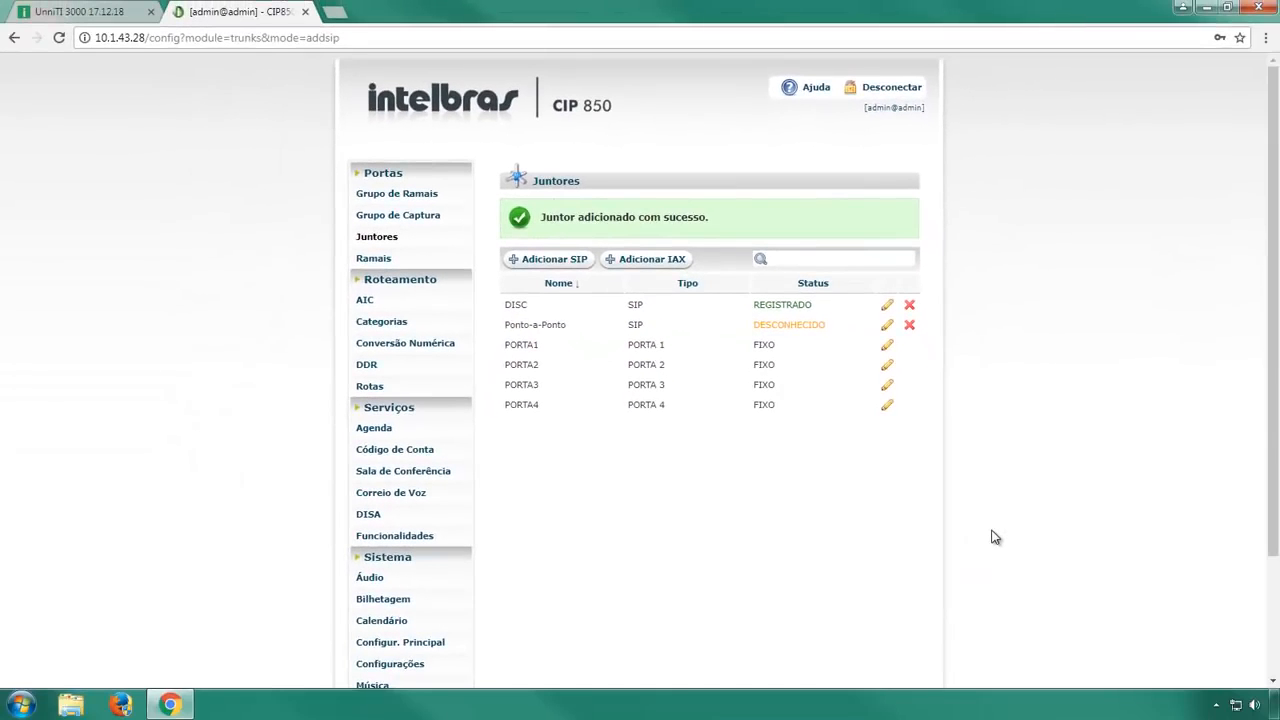
# Add a route named Ponto-a-Ponto with access 2, Categoria livre and Sem bilhetagem.
pyautogui.click(380, 388)
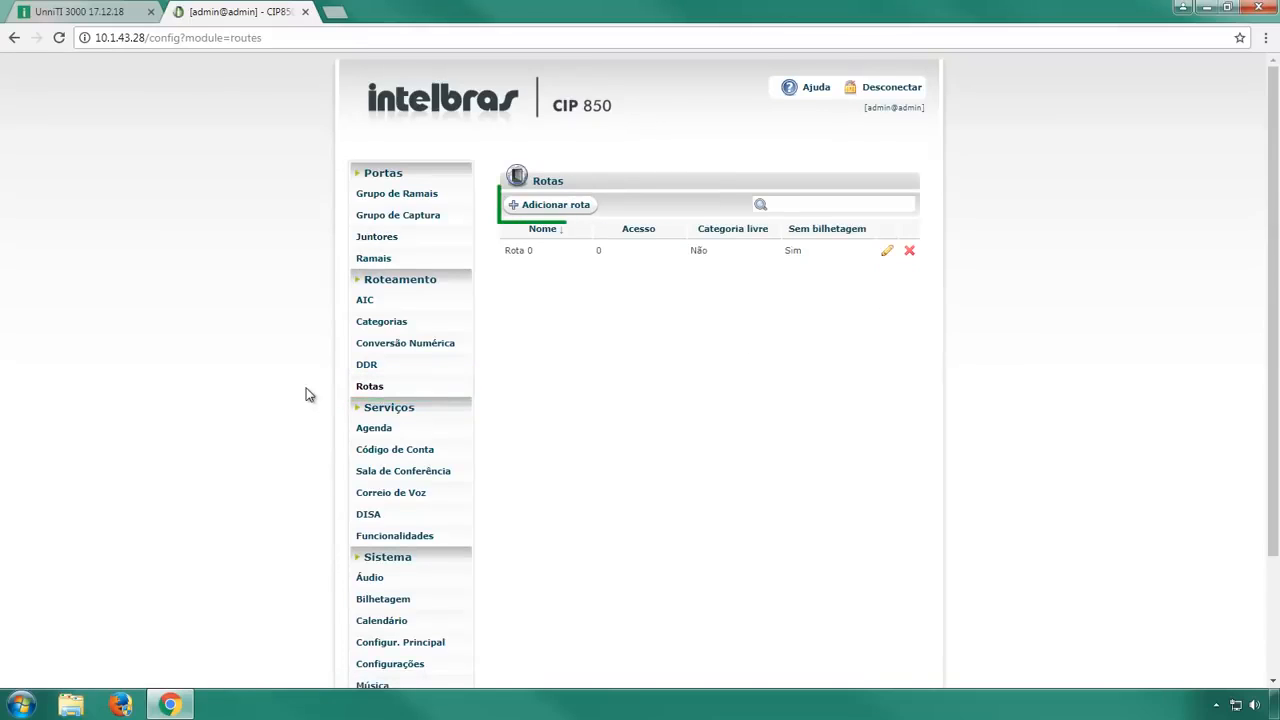
pyautogui.click(591, 206)
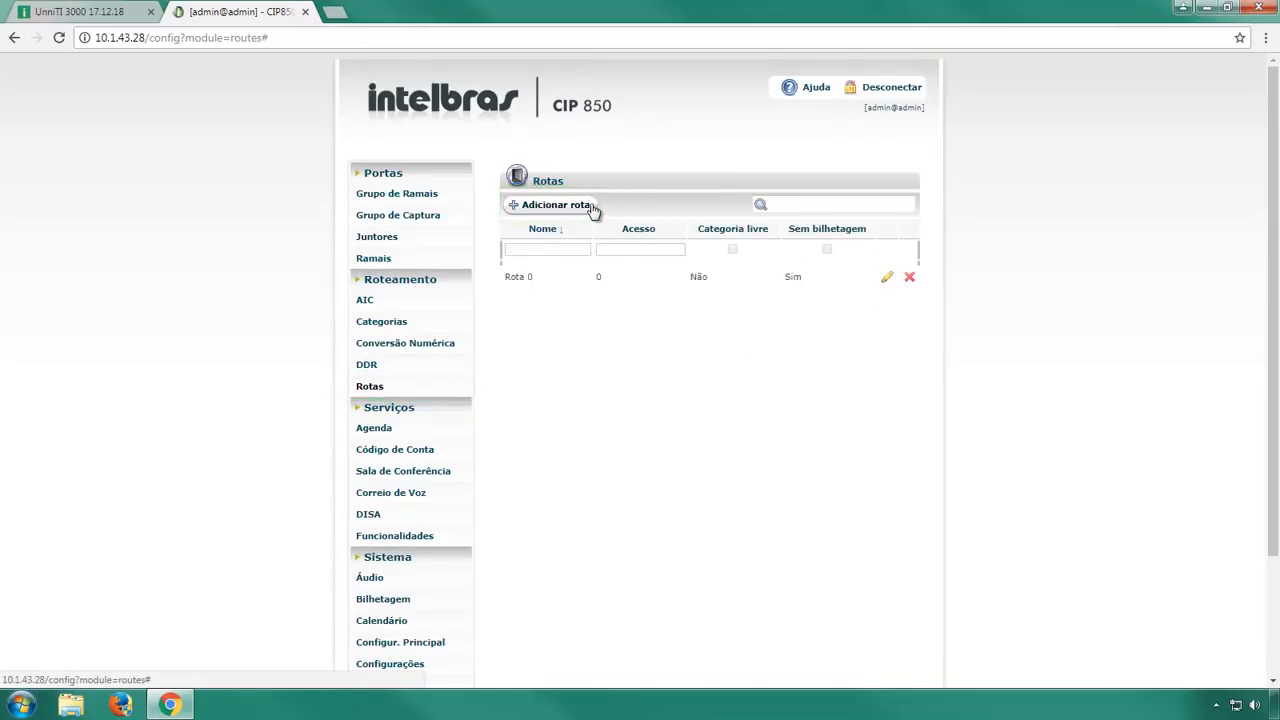
pyautogui.moveTo(572, 248); pyautogui.dragTo(80, 246)
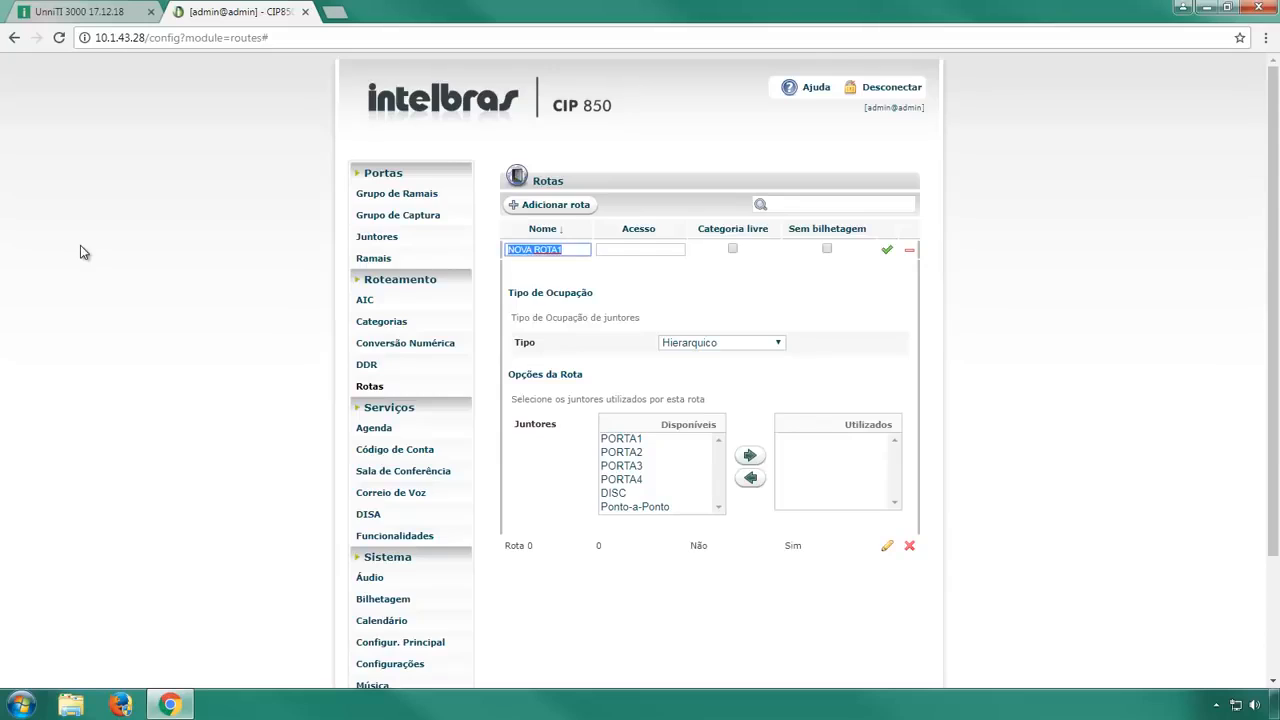
pyautogui.write('Ponto')
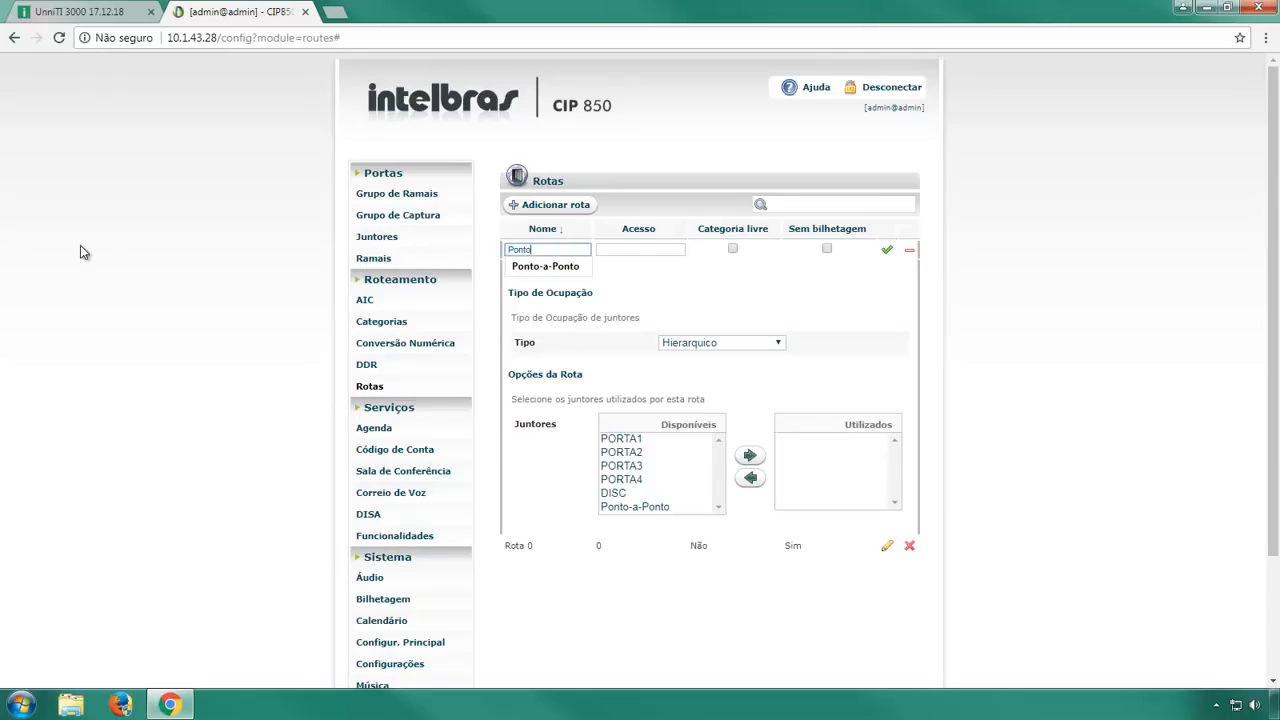
pyautogui.write('-a-Ponto')
pyautogui.press('Tab')
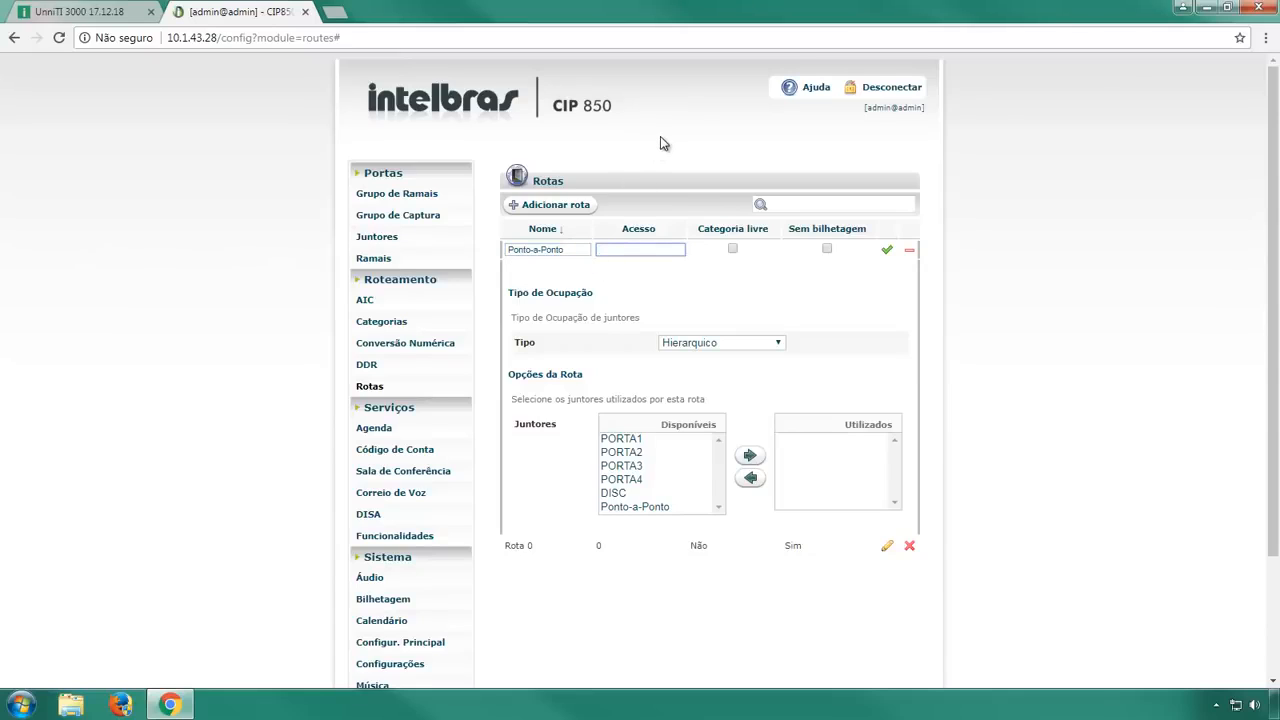
pyautogui.write('2')
pyautogui.press('Tab')
pyautogui.click(733, 249)
pyautogui.click(827, 249)
# Move the Ponto-a-Ponto trunk into the route's used trunks and save the route.
pyautogui.click(683, 506)
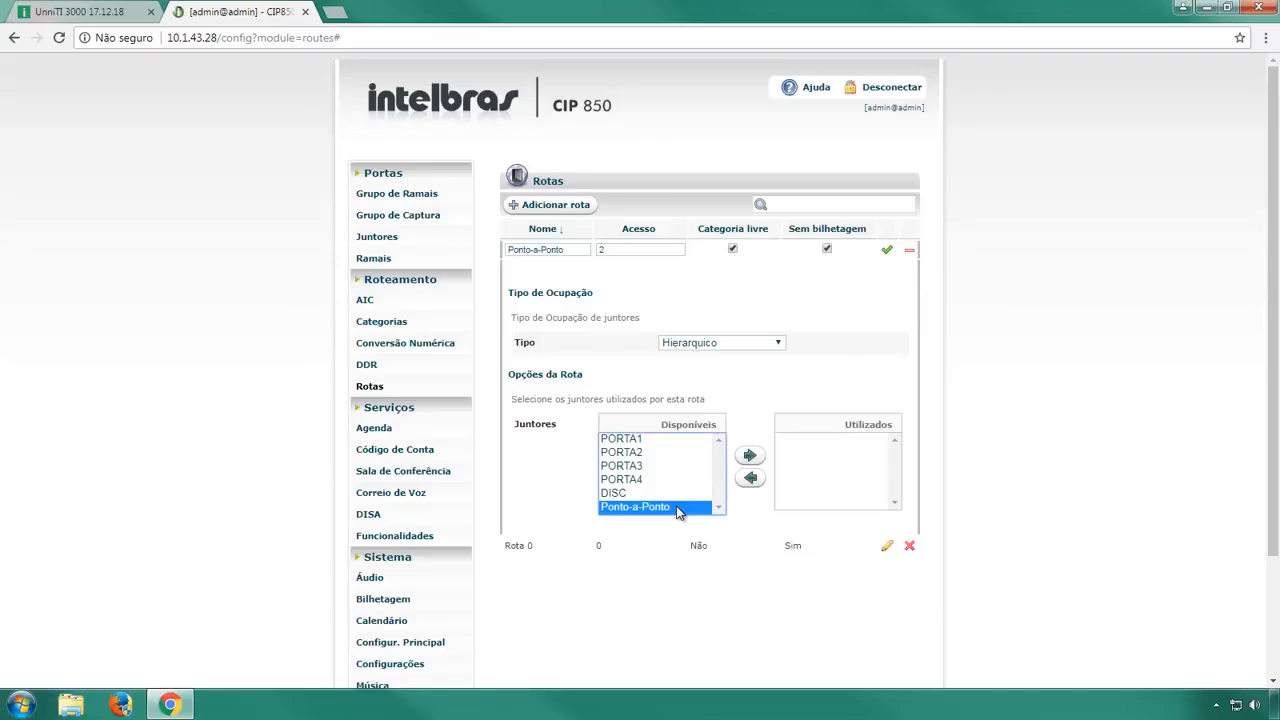
pyautogui.click(748, 459)
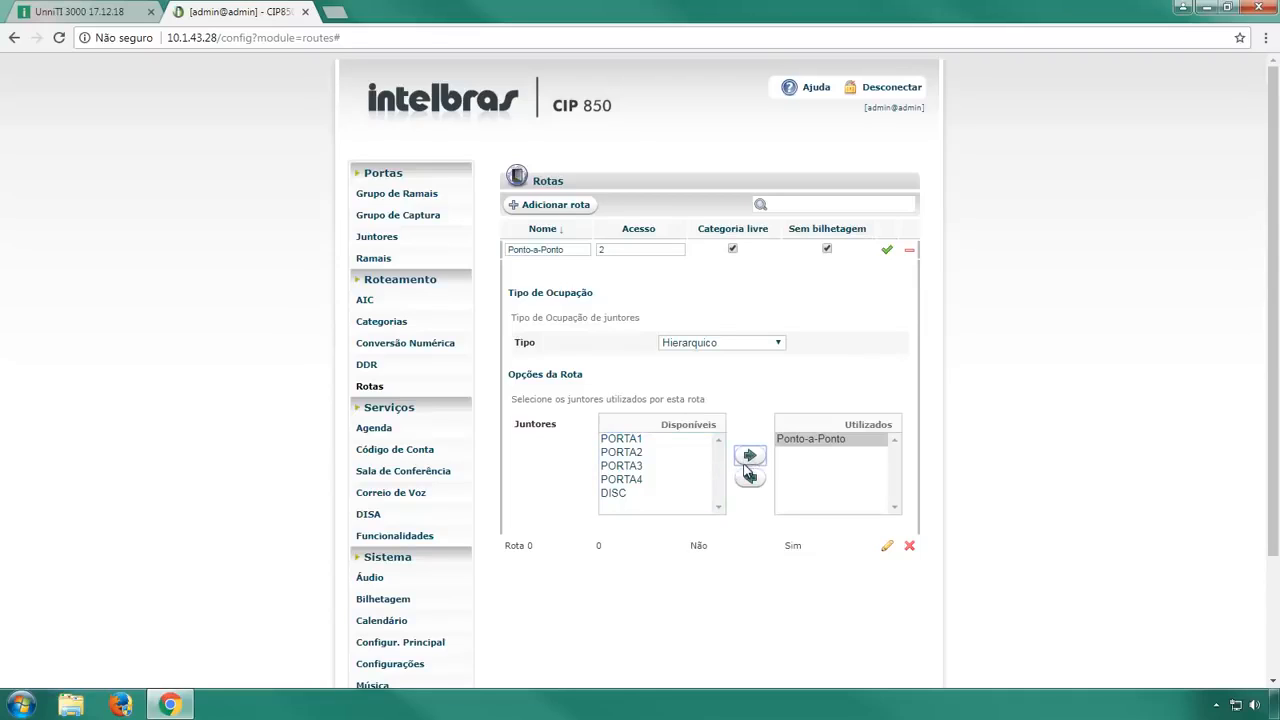
pyautogui.click(887, 250)
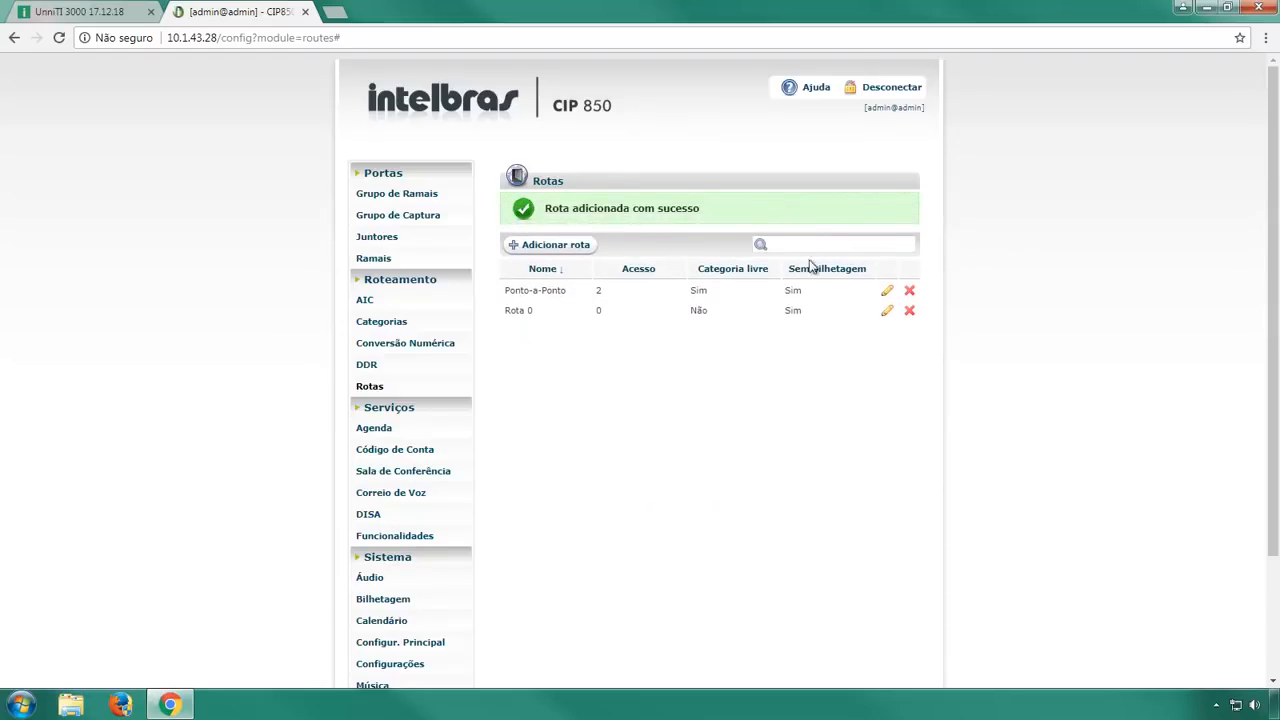
pyautogui.click(412, 260)
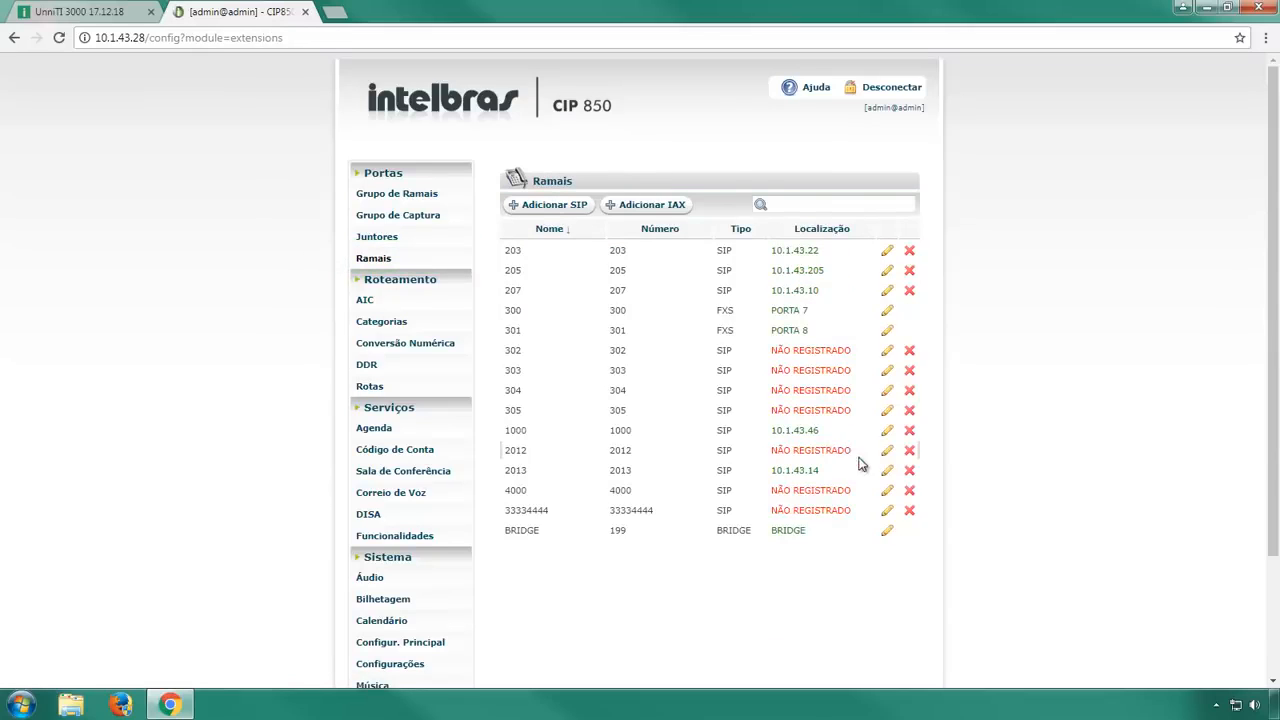
# Edit extension 4000, move the Ponto-a-Ponto route into its used routes, and apply.
pyautogui.click(890, 496)
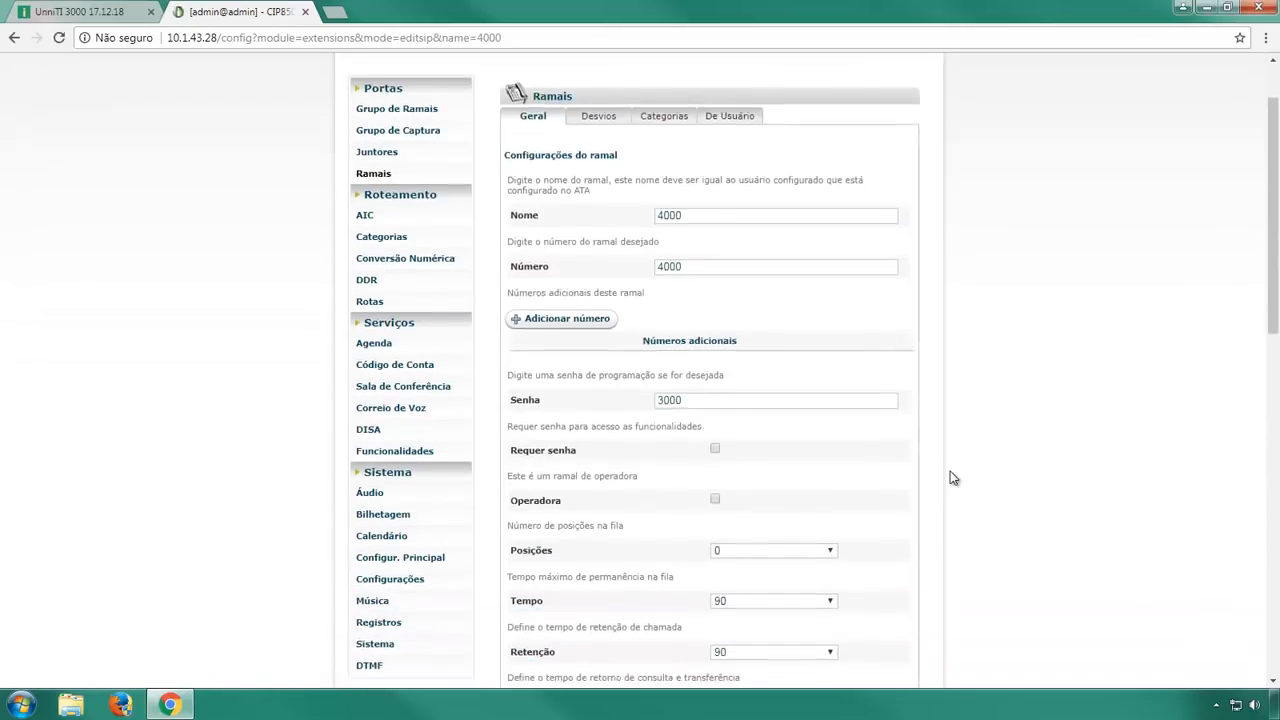
pyautogui.scroll(-3, 951, 478)
pyautogui.scroll(-2, 951, 478)
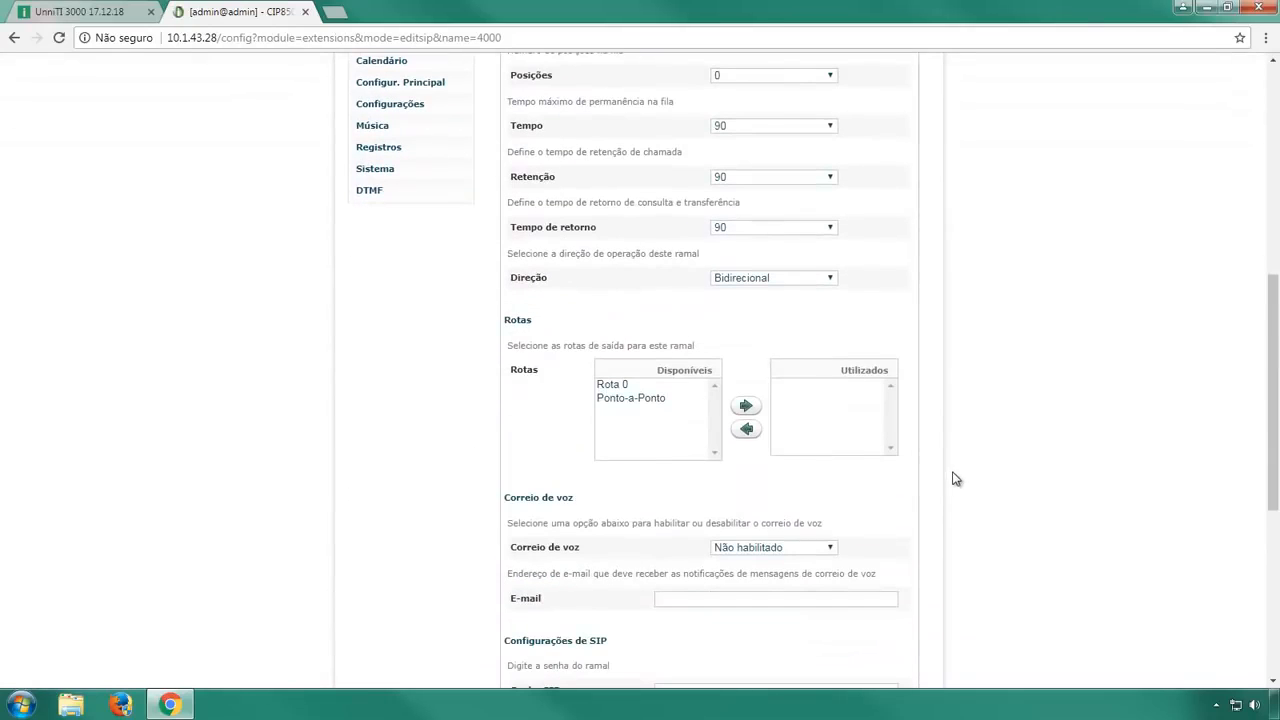
pyautogui.click(661, 403)
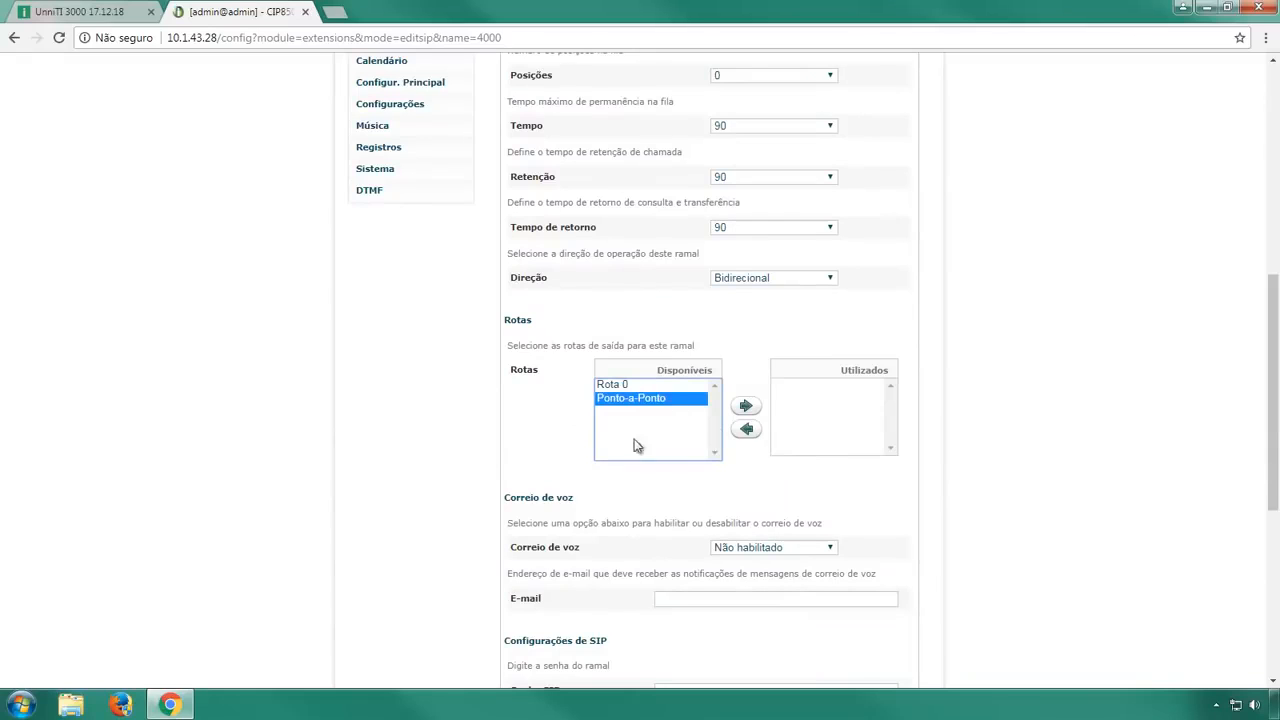
pyautogui.click(744, 407)
pyautogui.scroll(-5, 957, 416)
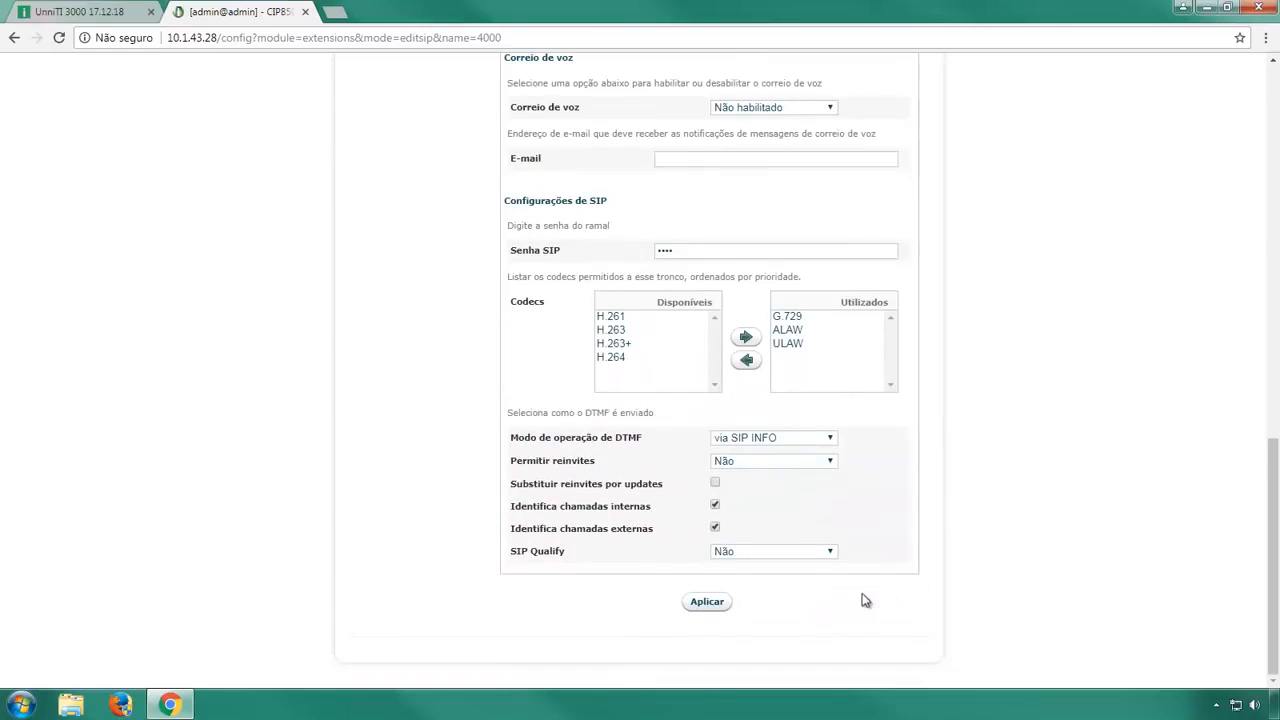
pyautogui.click(722, 604)
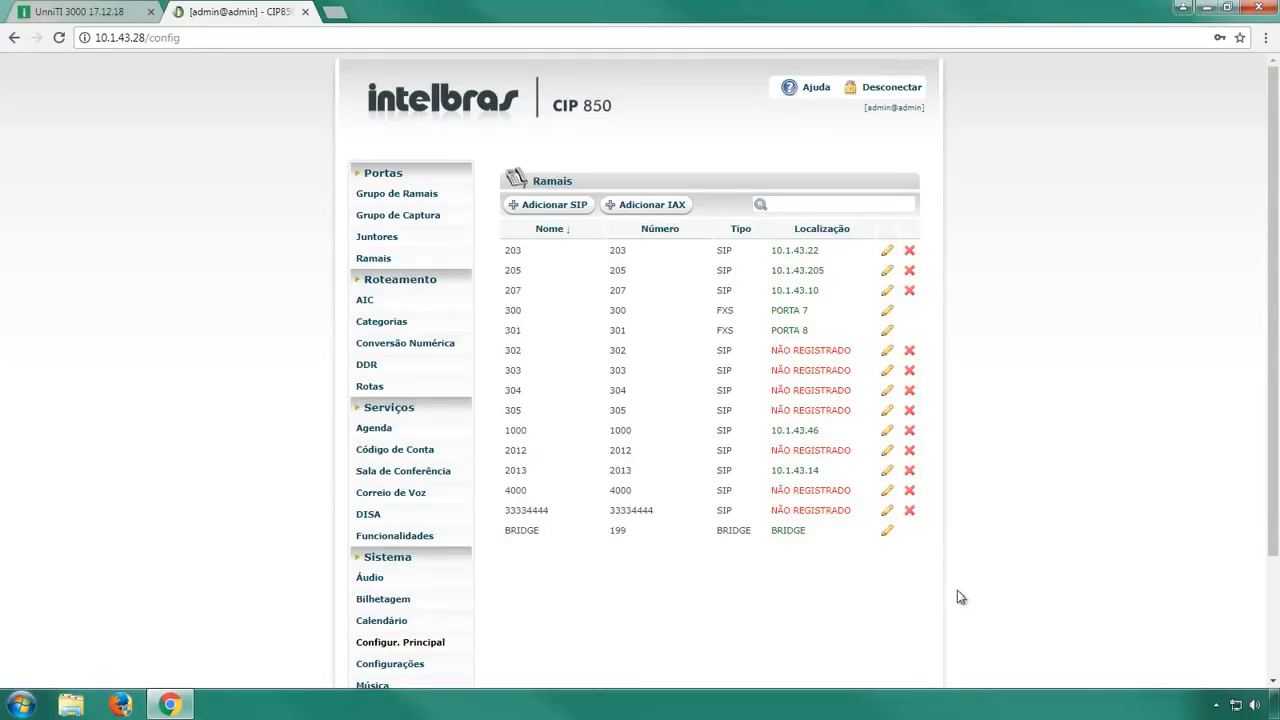
# Start a new number conversion for '?' applied to route Ponto-a-Ponto.
pyautogui.click(436, 354)
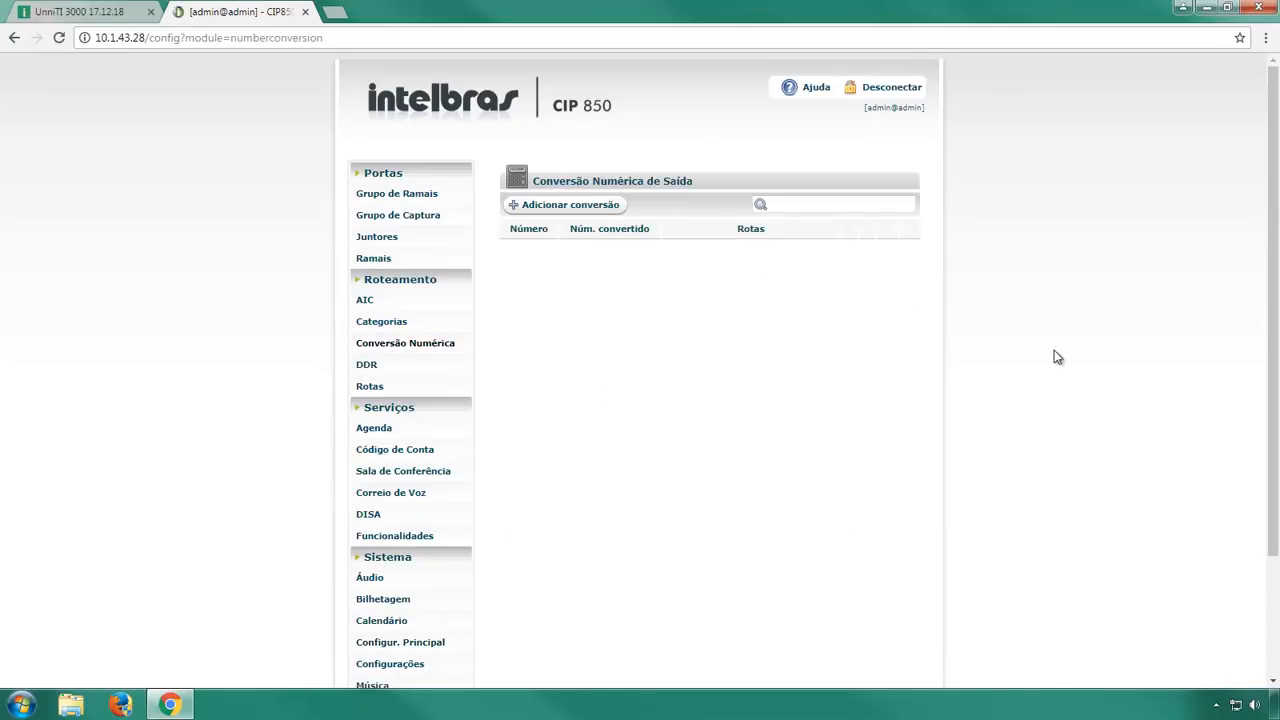
pyautogui.click(604, 207)
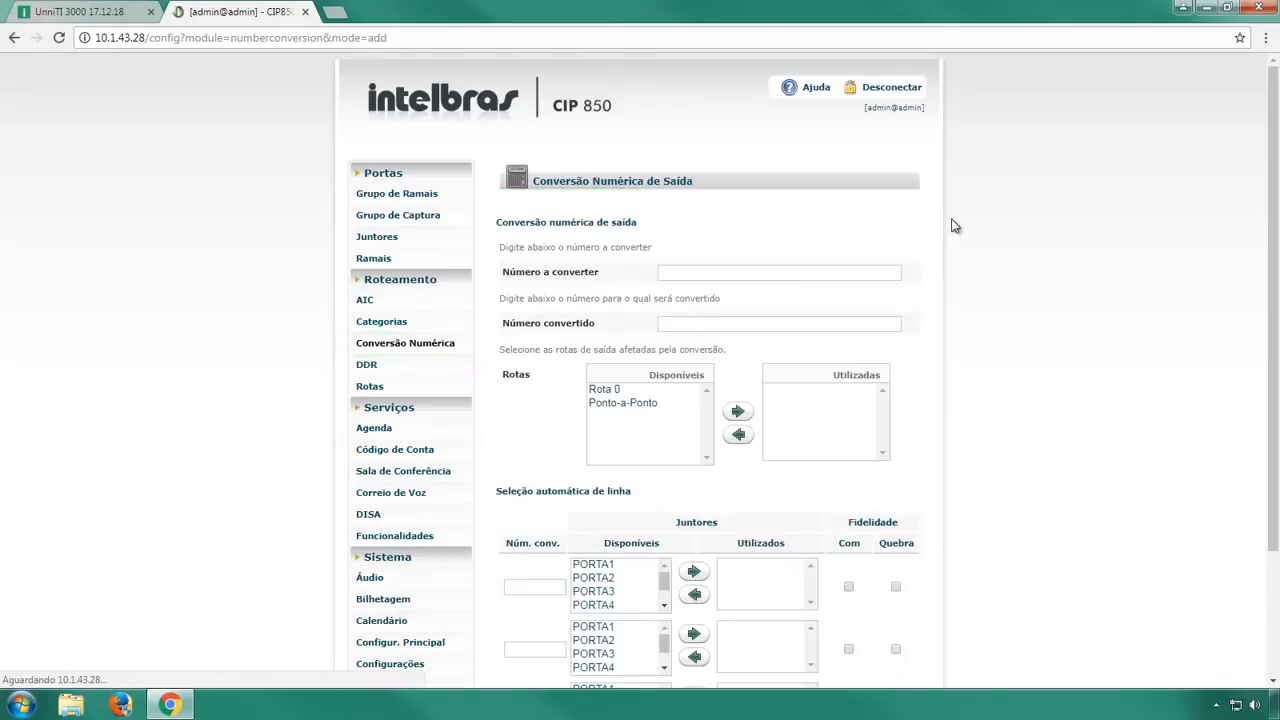
pyautogui.click(776, 273)
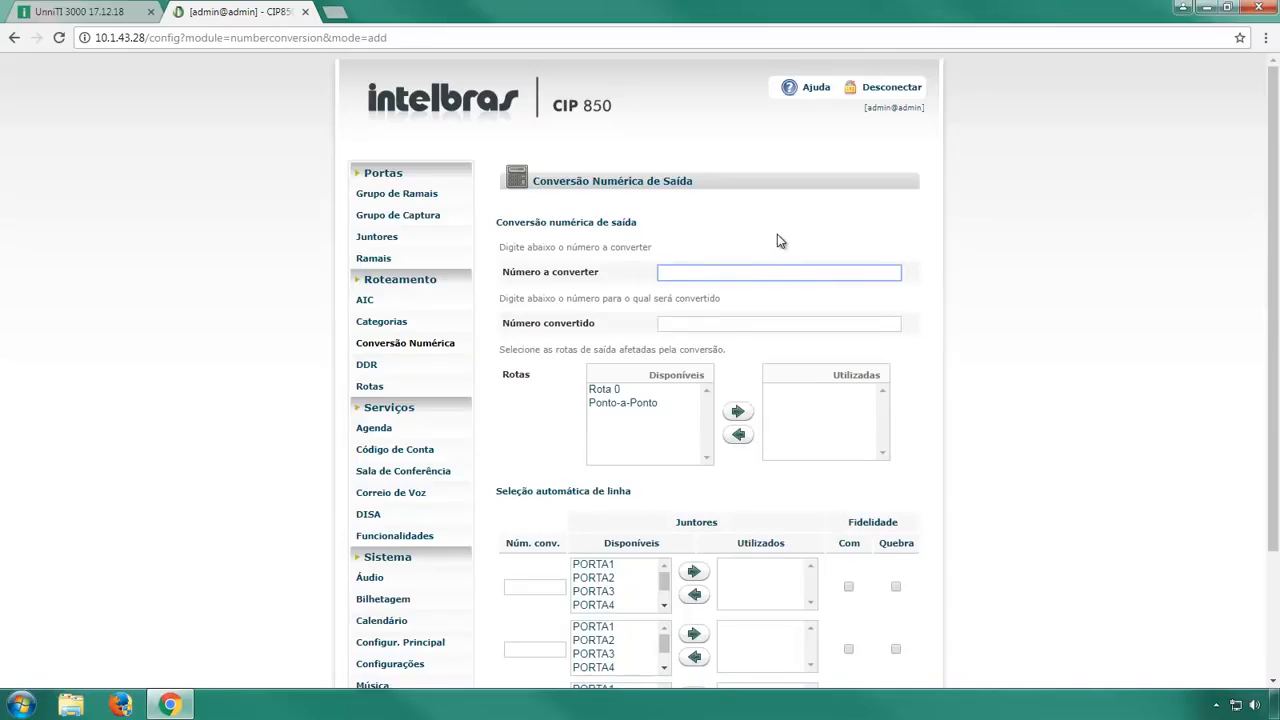
pyautogui.write('?')
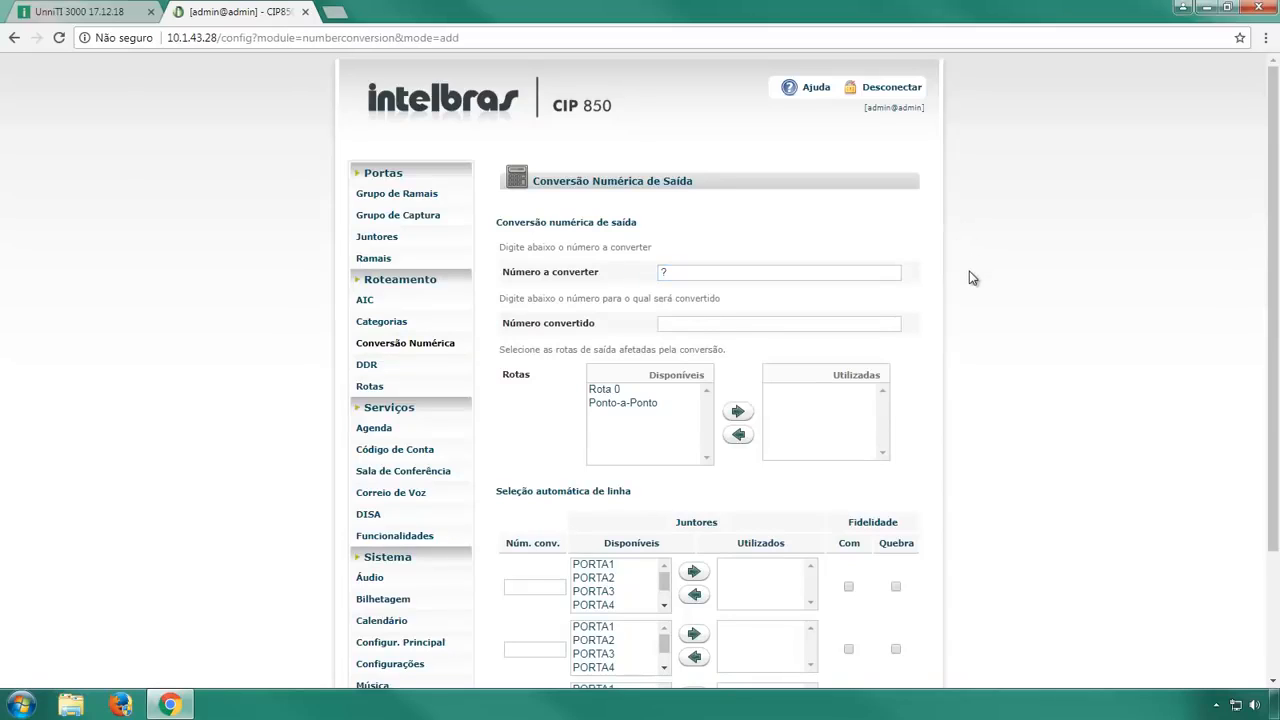
pyautogui.click(660, 403)
pyautogui.click(737, 413)
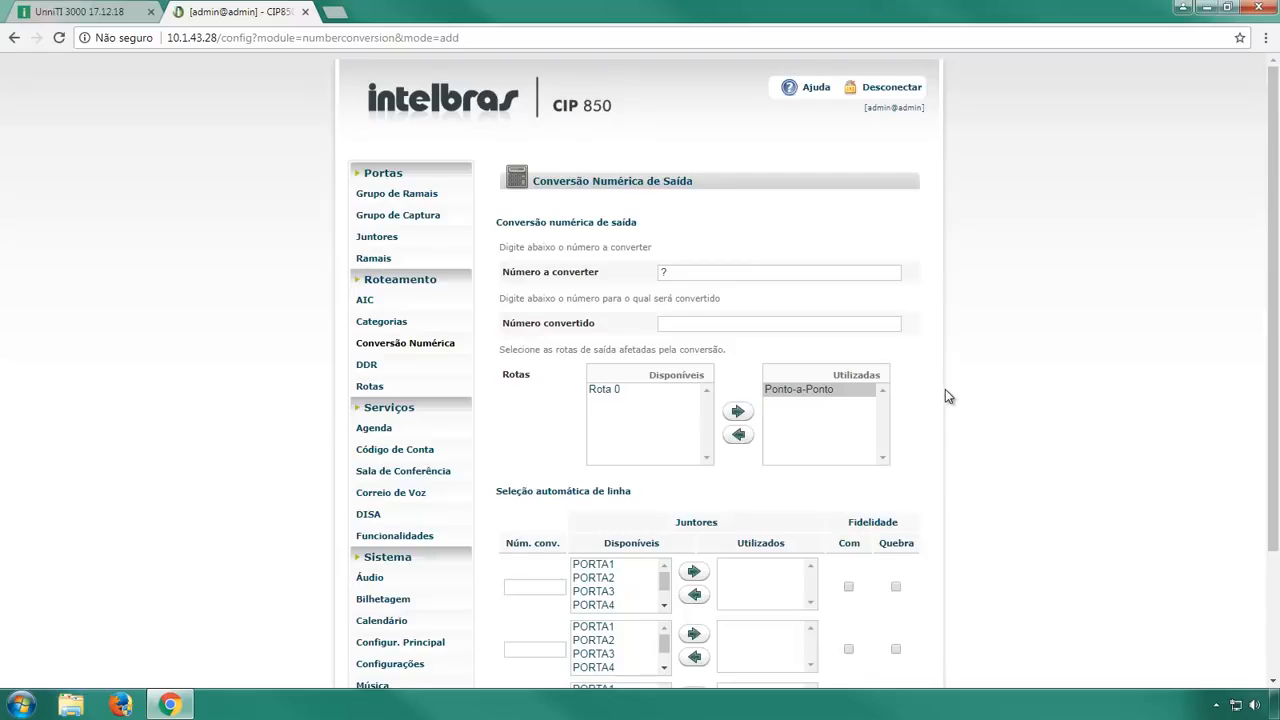
# Add line selection 2? using the Ponto-a-Ponto trunk with Quebra ticked, and save the conversion.
pyautogui.scroll(-2, 945, 389)
pyautogui.click(554, 505)
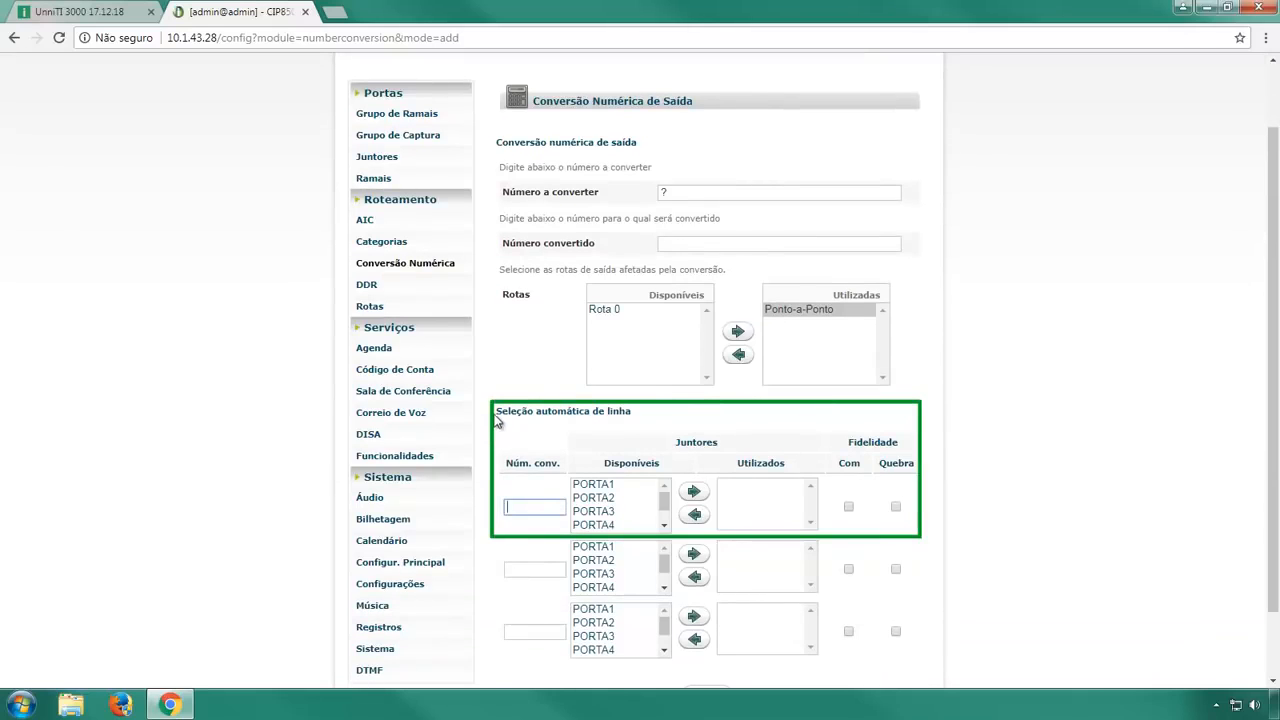
pyautogui.write('2?')
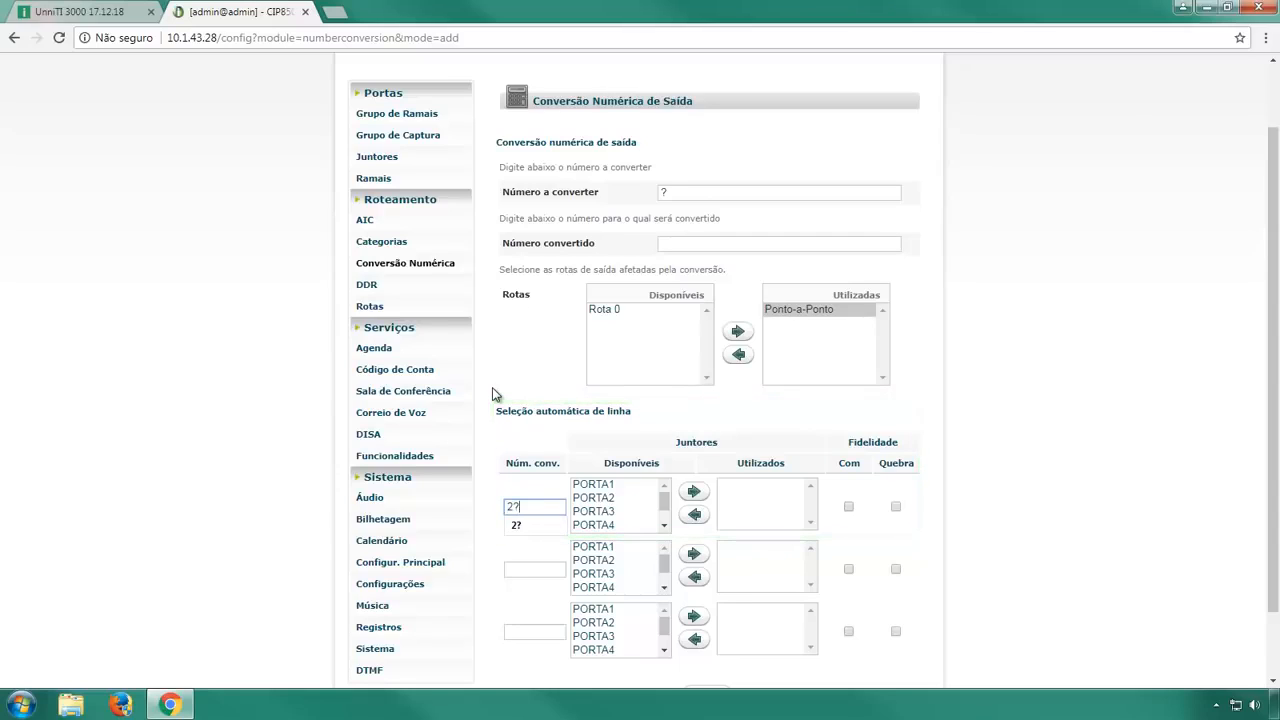
pyautogui.press('Tab')
pyautogui.scroll(-1, 656, 521)
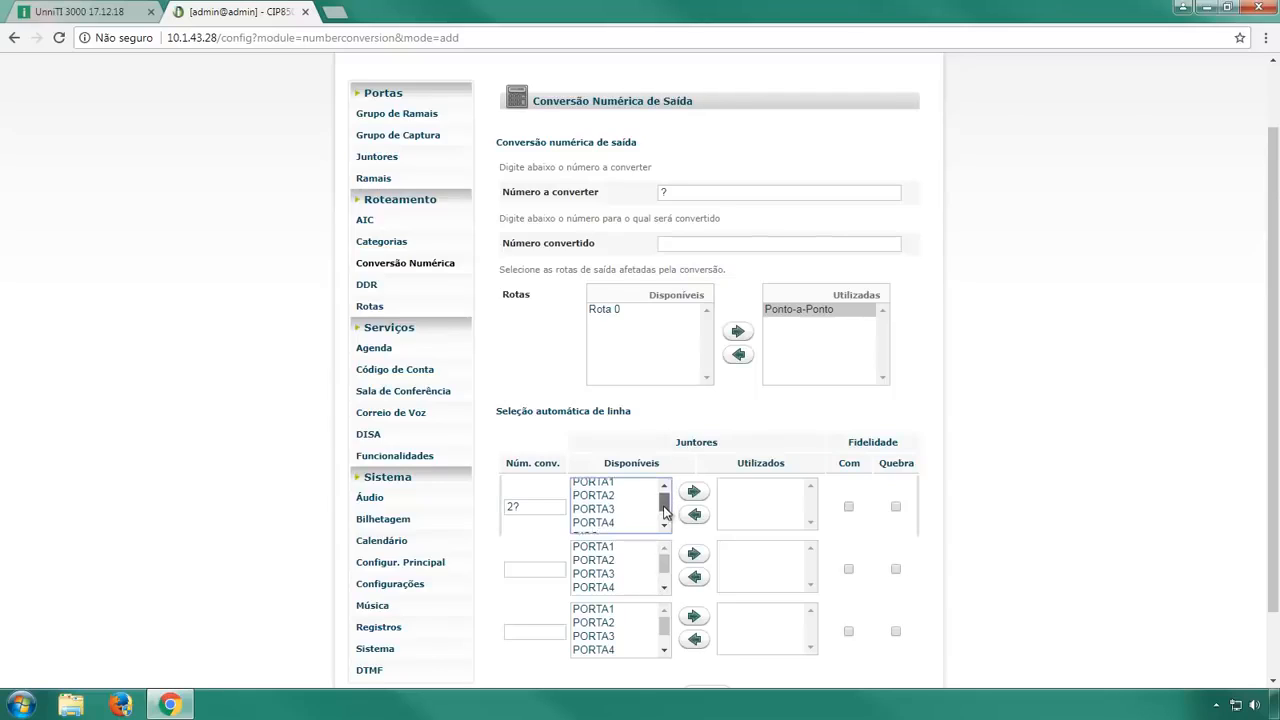
pyautogui.click(657, 524)
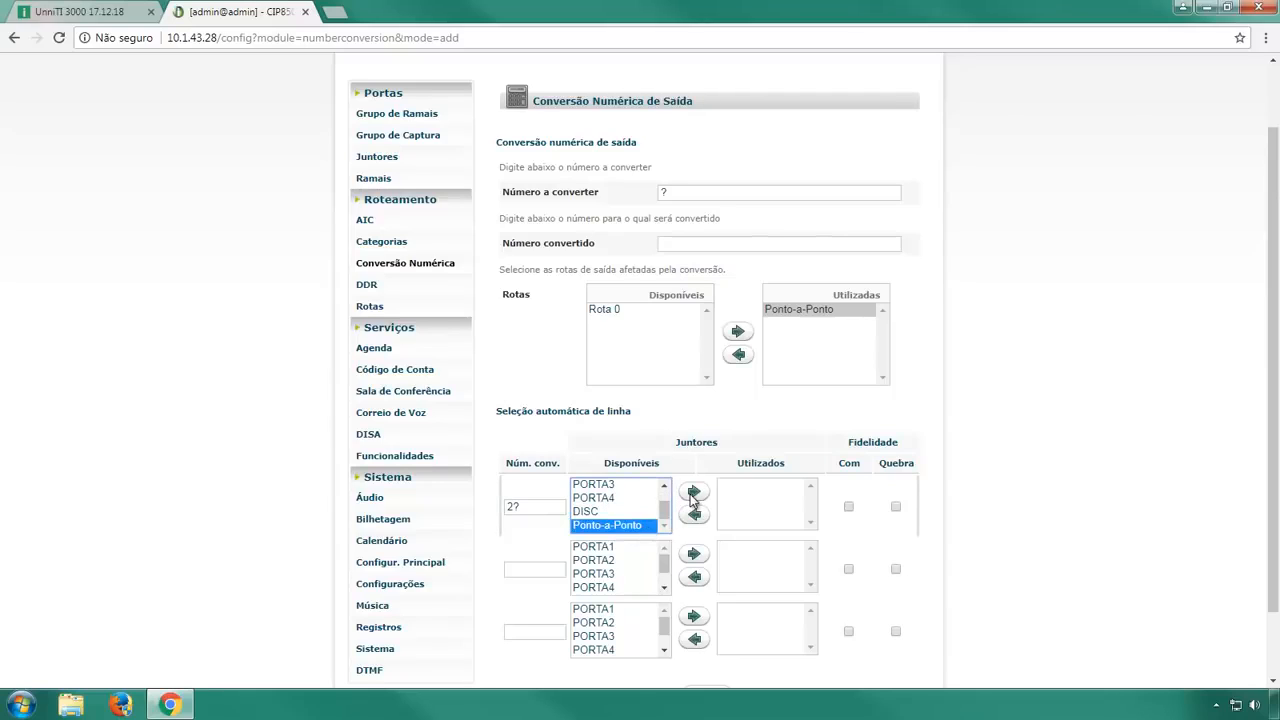
pyautogui.click(694, 491)
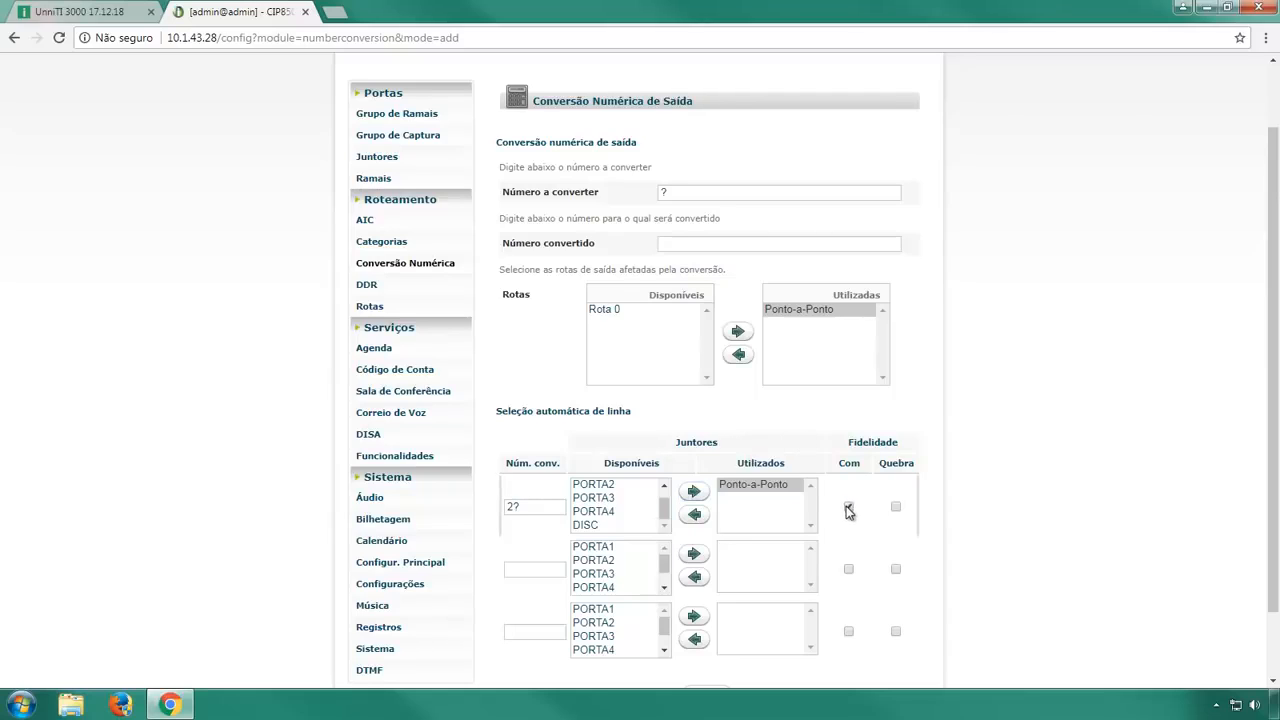
pyautogui.click(895, 507)
pyautogui.scroll(-2, 964, 476)
pyautogui.click(708, 613)
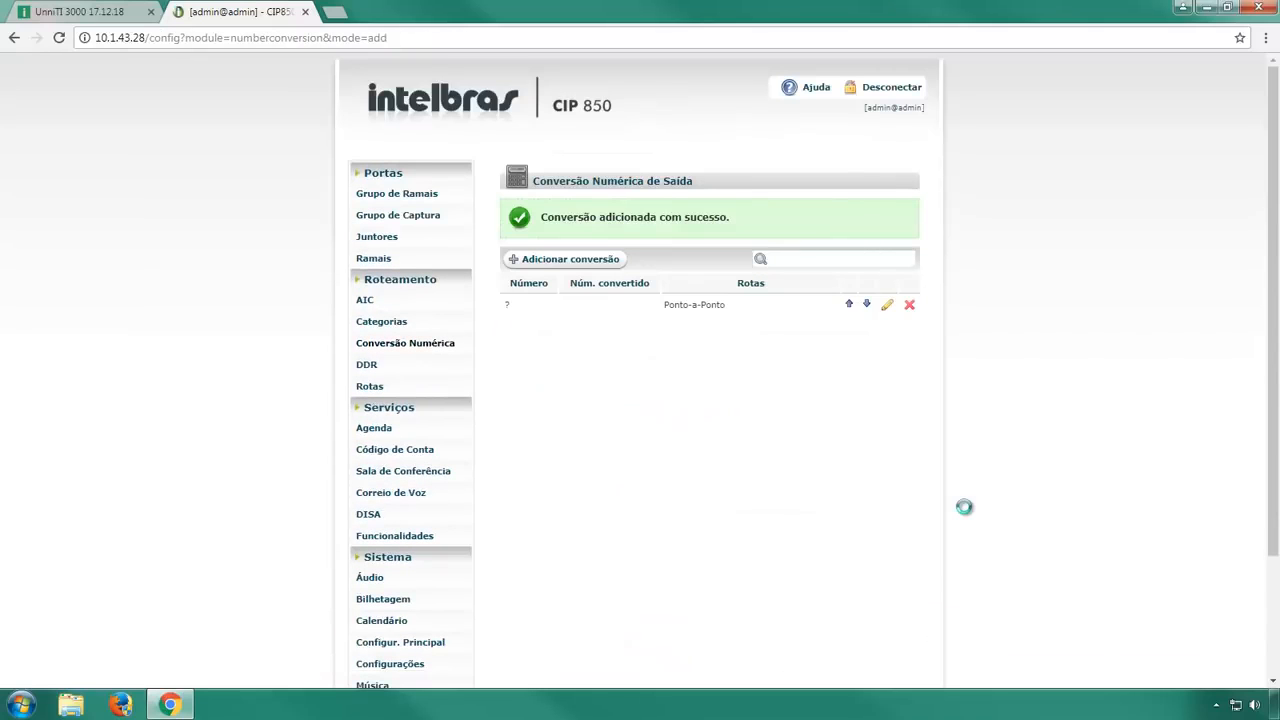